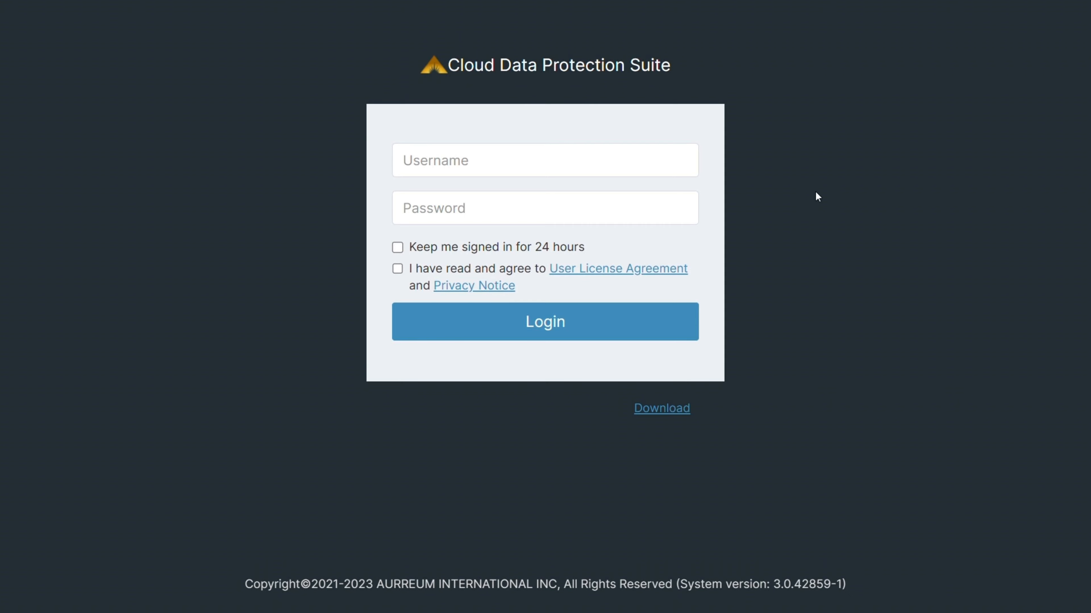
# Log in with the account's username and password, agreeing to the User License Agreement and Privacy Notice.
pyautogui.click(548, 172)
pyautogui.write('johnsmith')
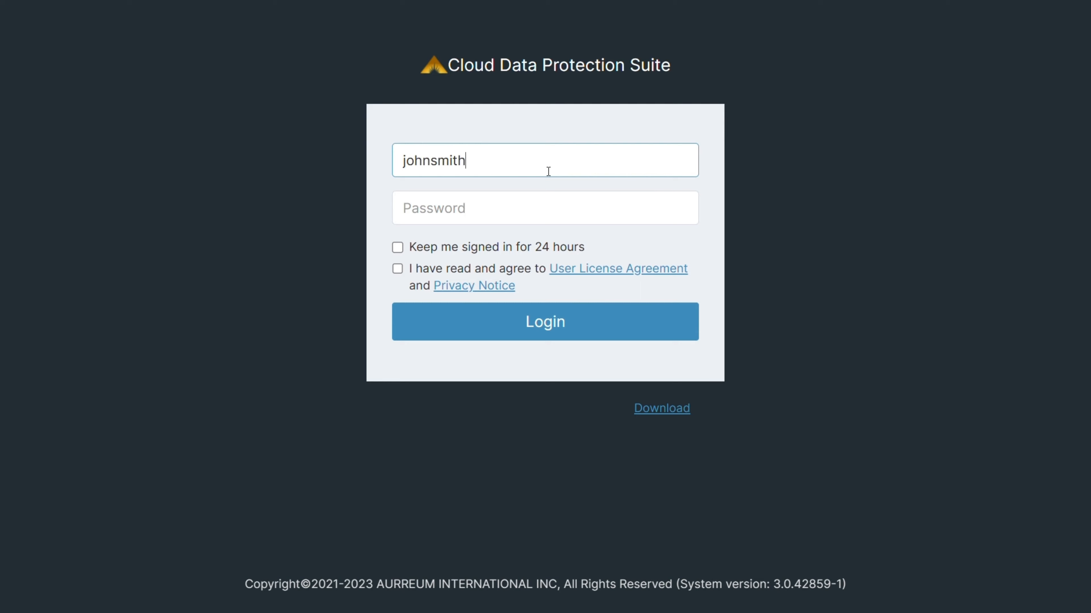
pyautogui.click(484, 212)
pyautogui.write('•••••••')
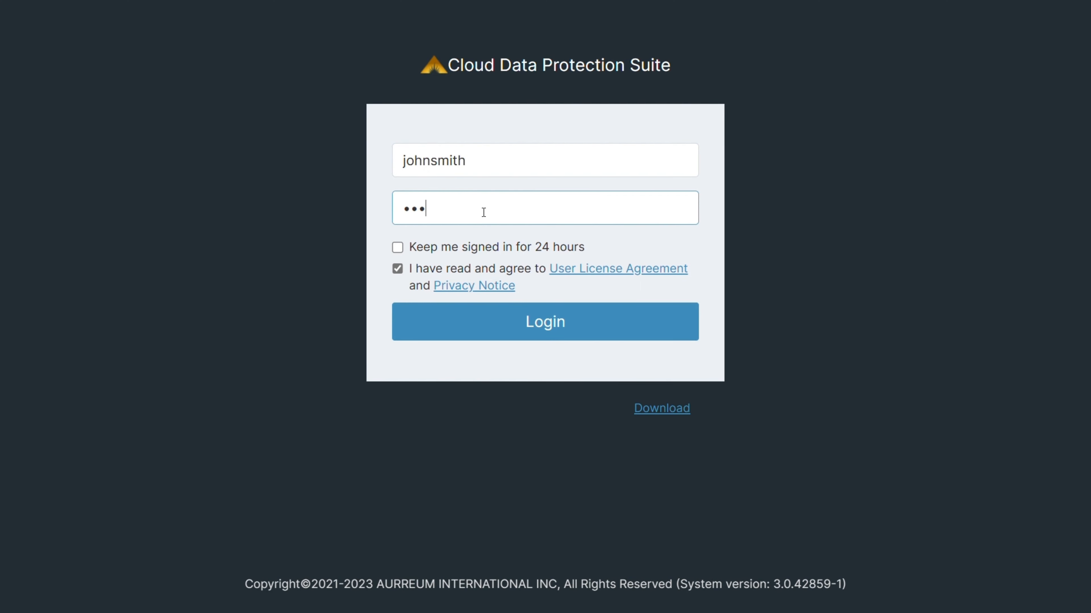
pyautogui.write('•••')
pyautogui.click(492, 336)
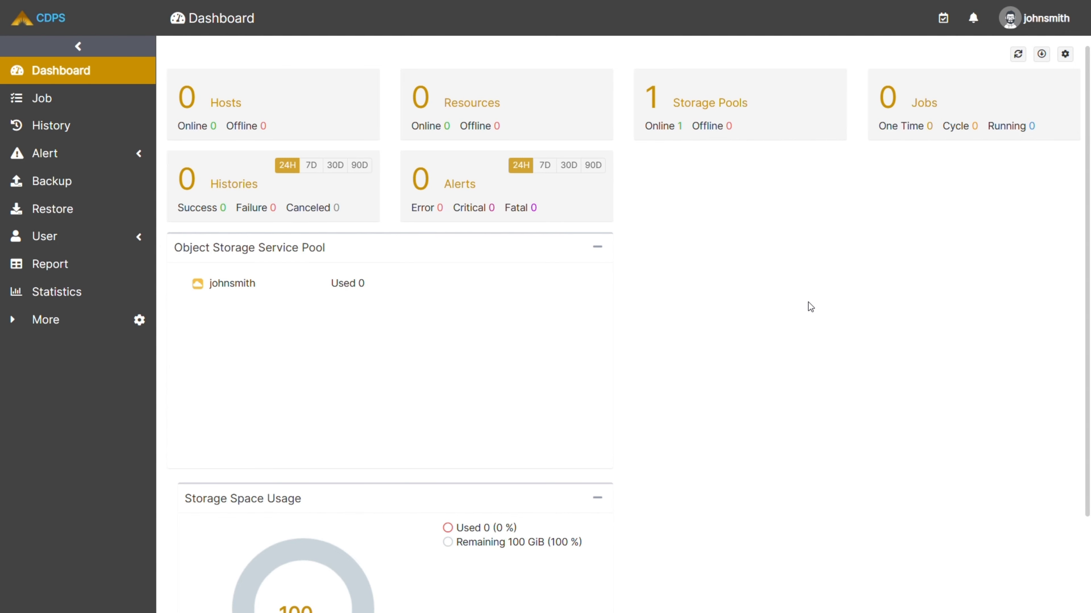
# Look over the dashboard's storage sections and open the Resource page.
pyautogui.scroll(-3, 808, 302)
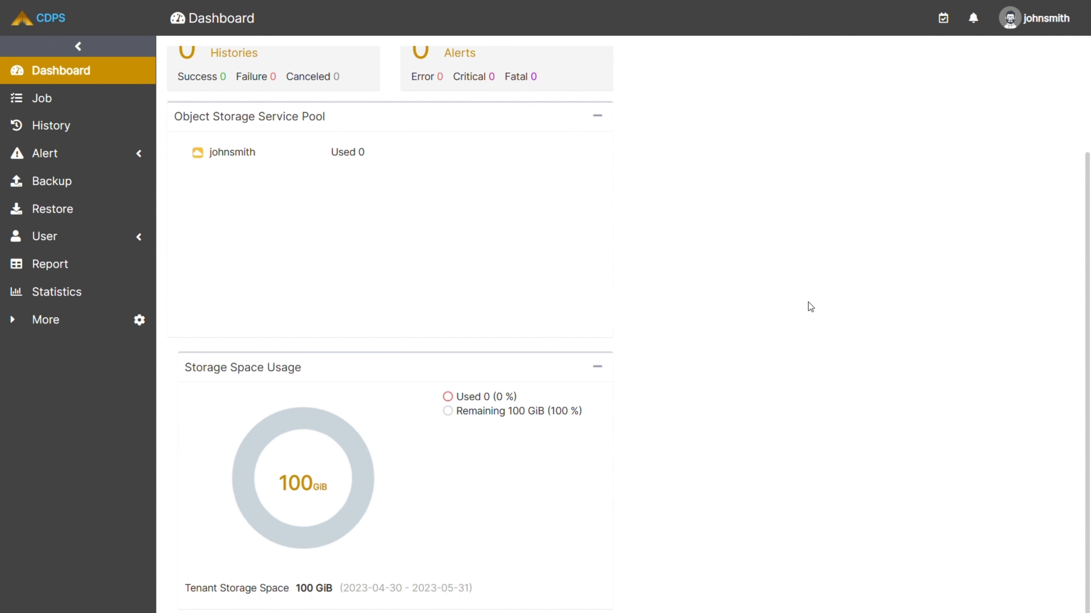
pyautogui.scroll(3, 808, 302)
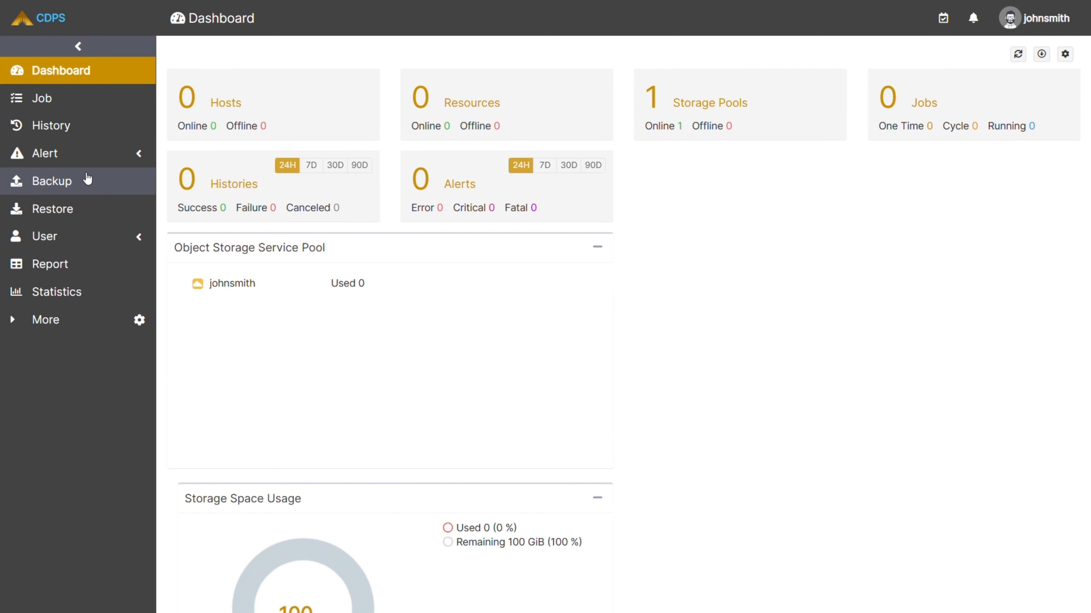
pyautogui.click(76, 320)
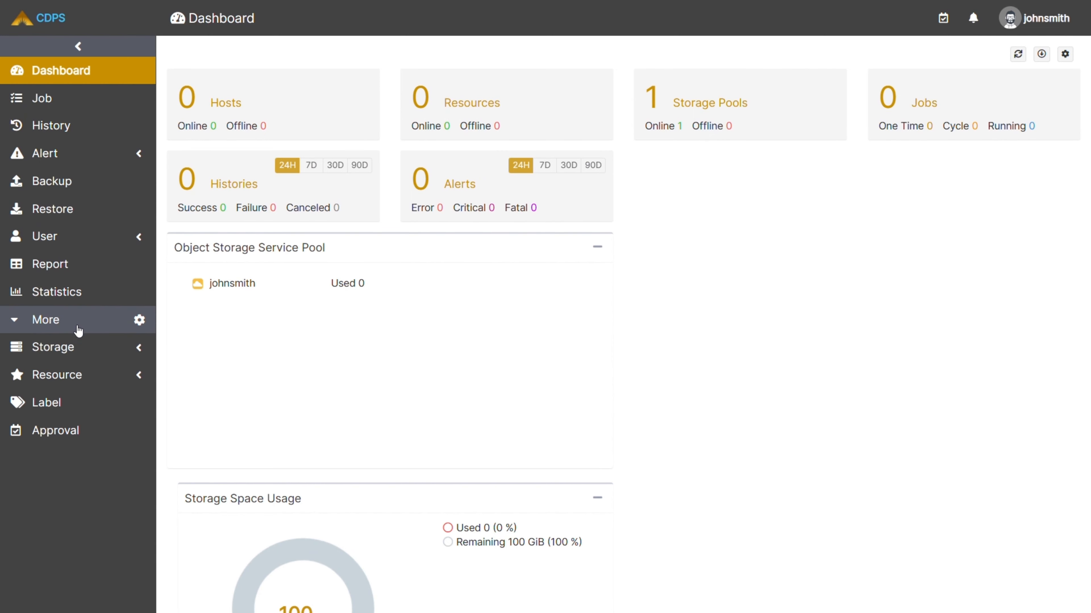
pyautogui.click(85, 375)
pyautogui.click(71, 409)
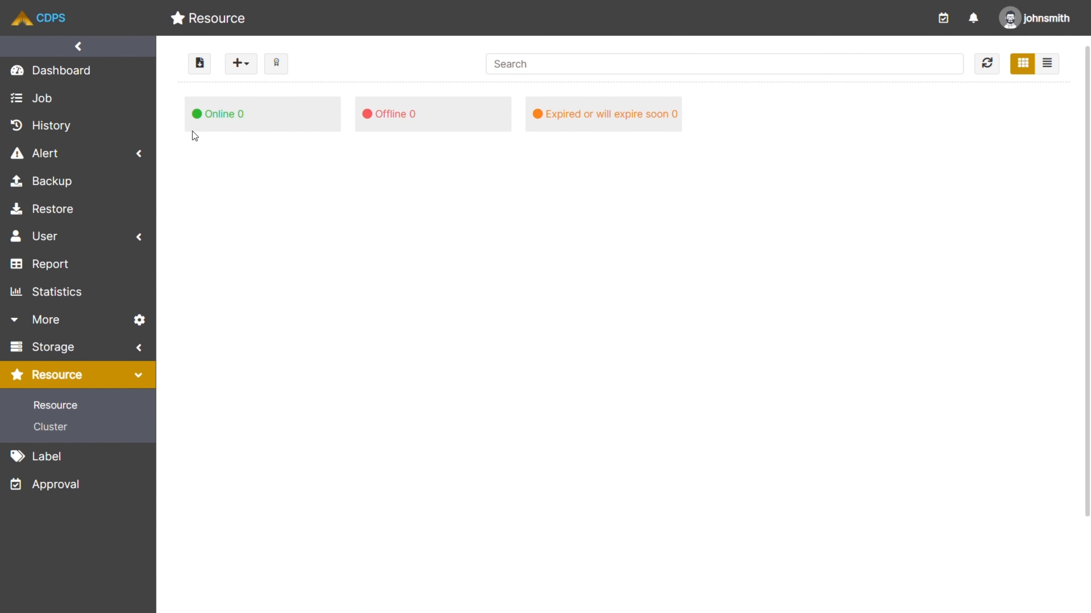
# Download the Windows agent installer adps_3.0.42859-1.84892b9.dbg.exe and copy the access key.
pyautogui.click(199, 62)
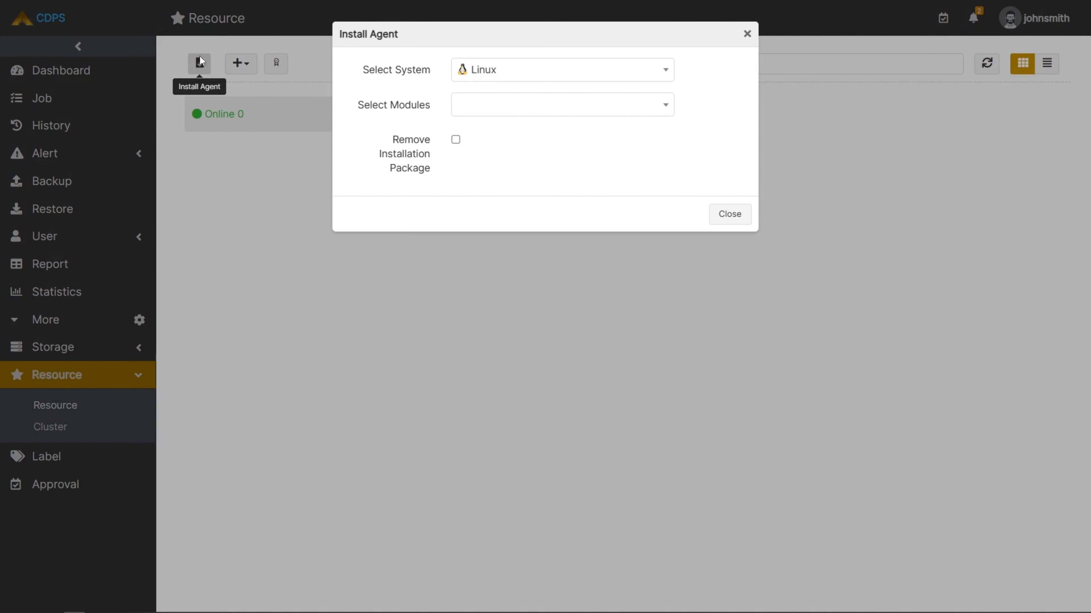
pyautogui.click(534, 81)
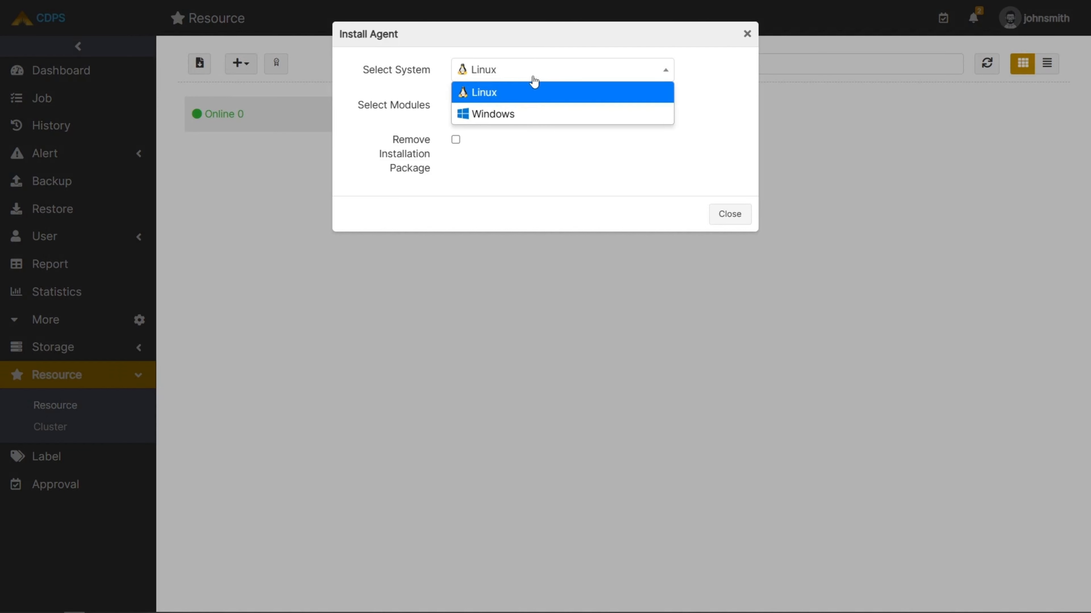
pyautogui.click(511, 115)
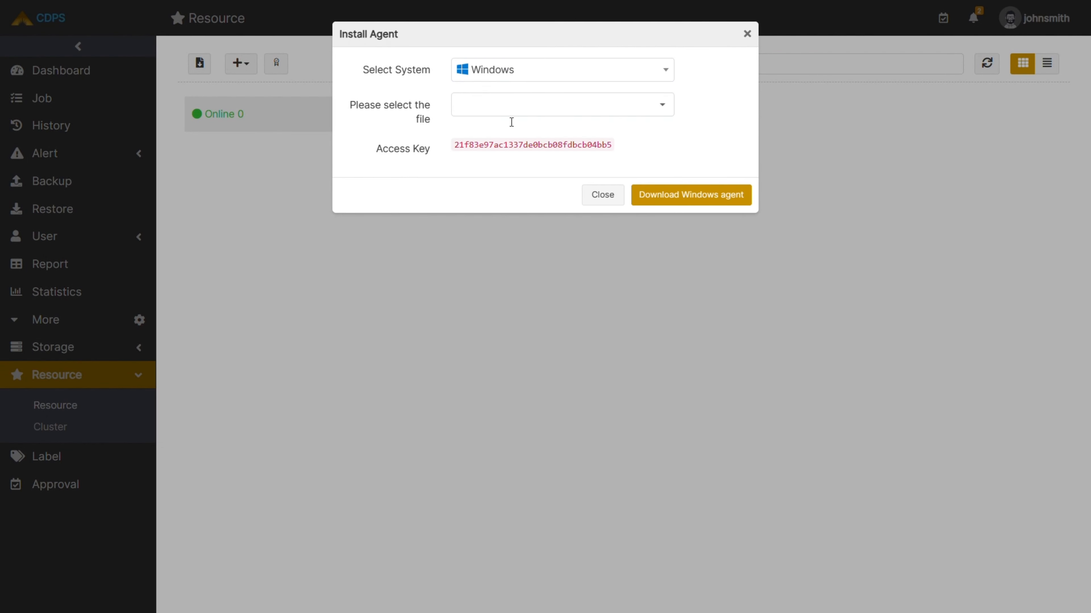
pyautogui.click(532, 109)
pyautogui.click(522, 136)
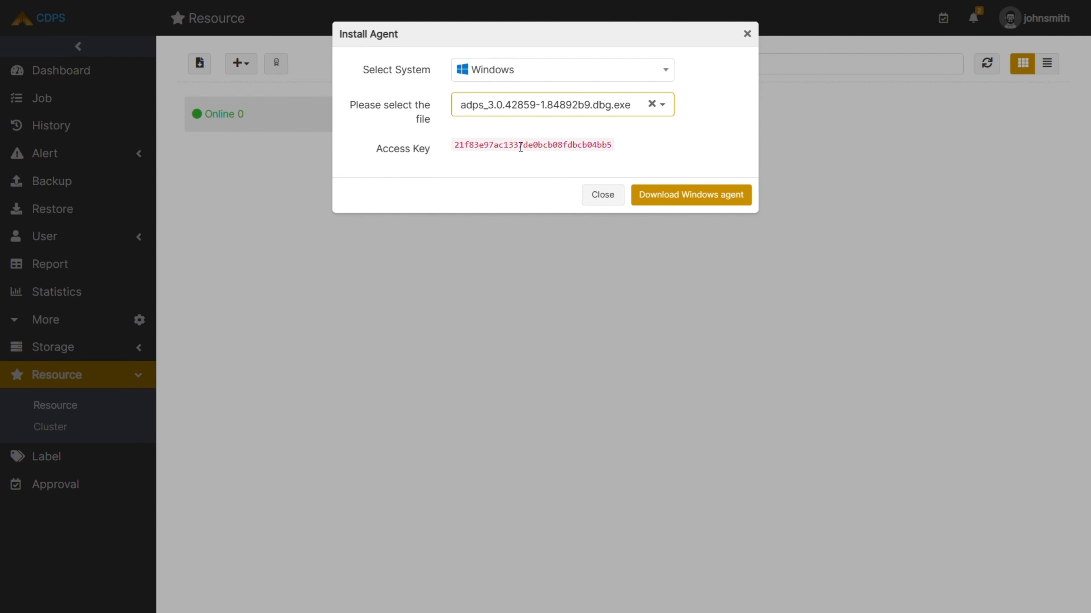
pyautogui.click(521, 146)
pyautogui.click(670, 194)
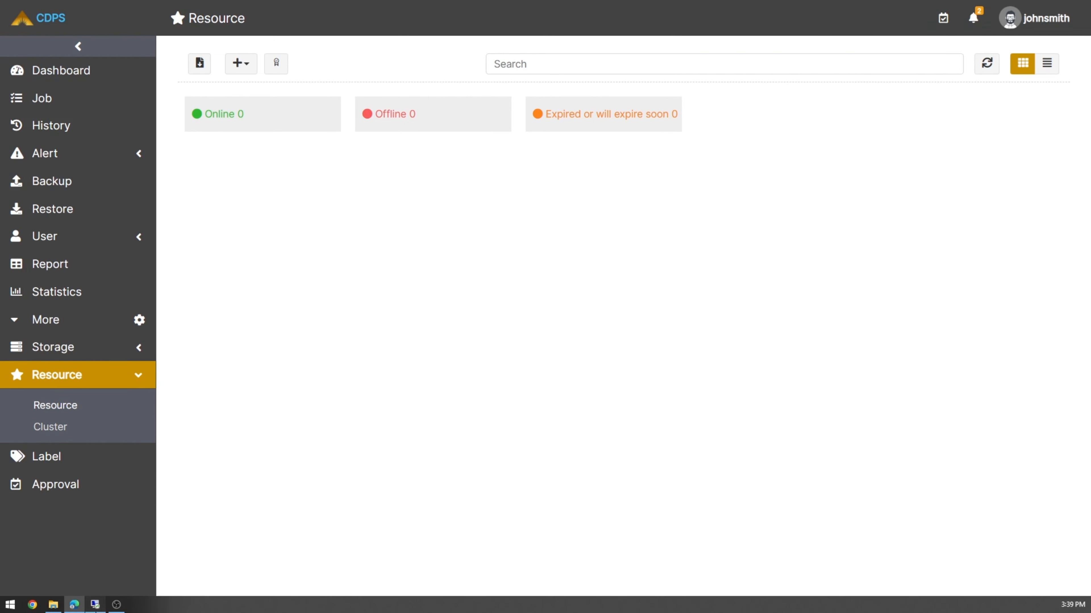
# Switch to the Remote Desktop session, launch the agent installer and continue with the File and Microsoft SQL Server components.
pyautogui.click(95, 604)
pyautogui.click(188, 217)
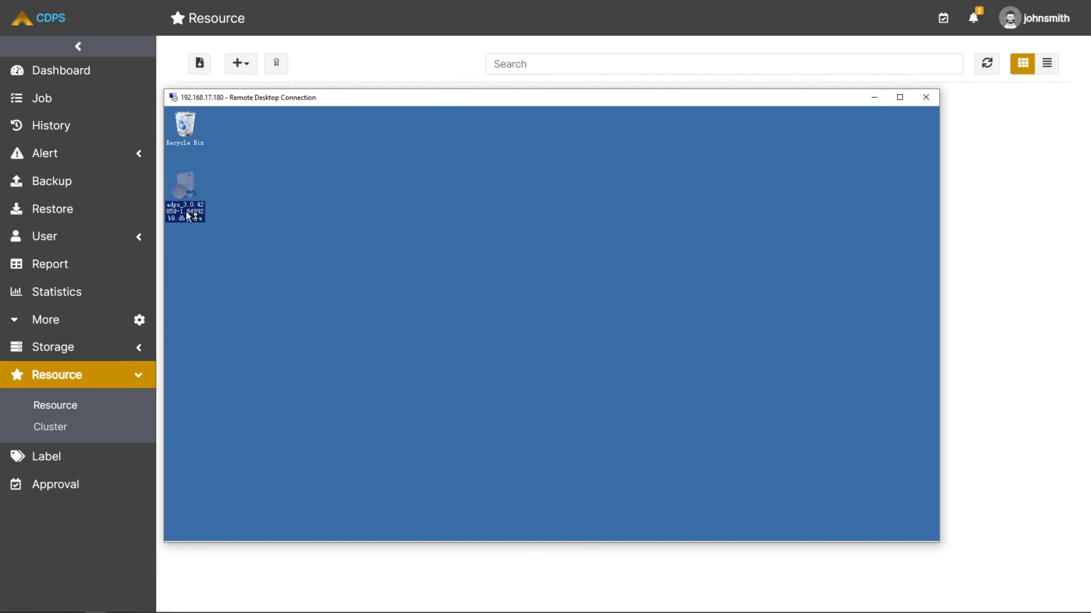
pyautogui.doubleClick(188, 217)
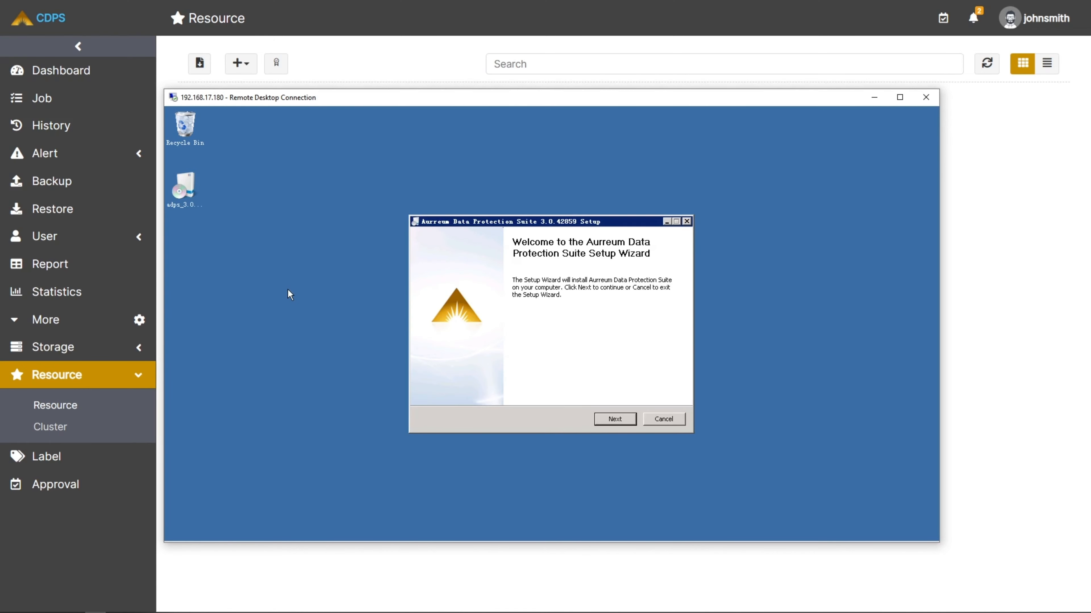
pyautogui.click(608, 424)
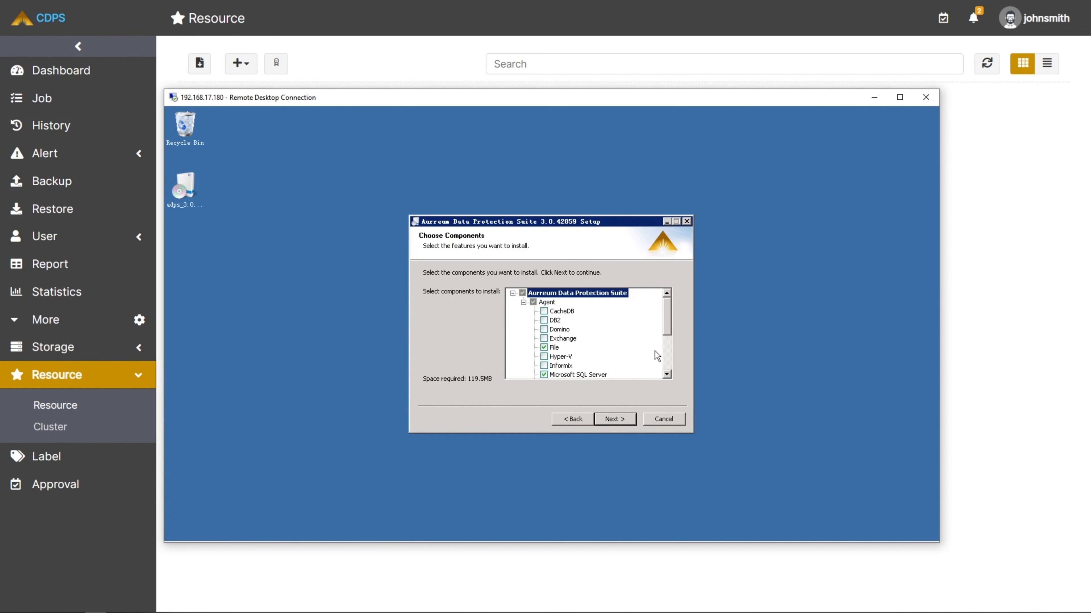
pyautogui.moveTo(666, 315); pyautogui.dragTo(666, 350)
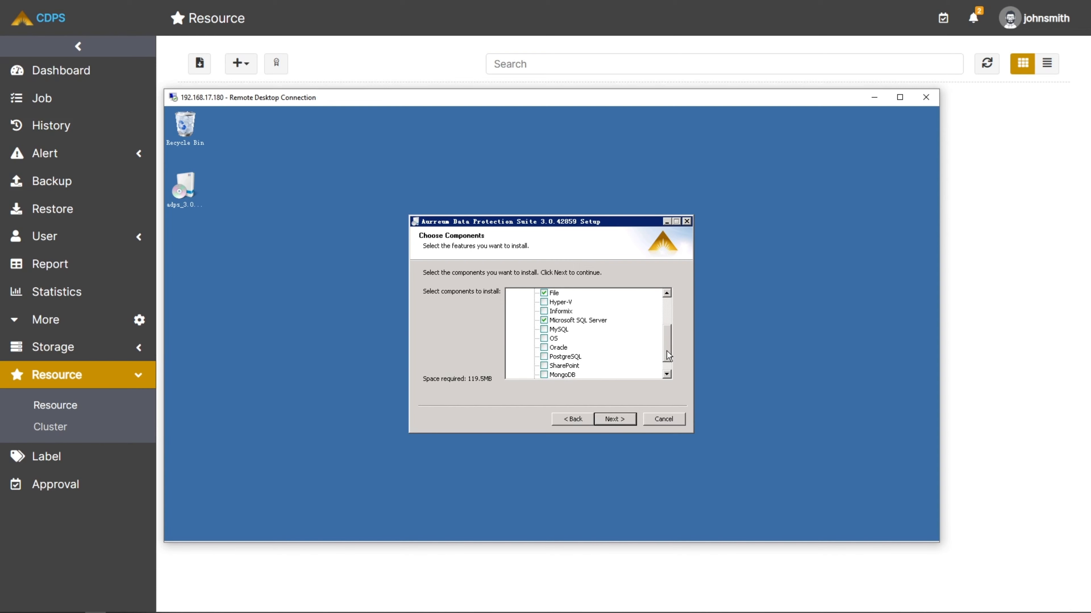
pyautogui.click(621, 417)
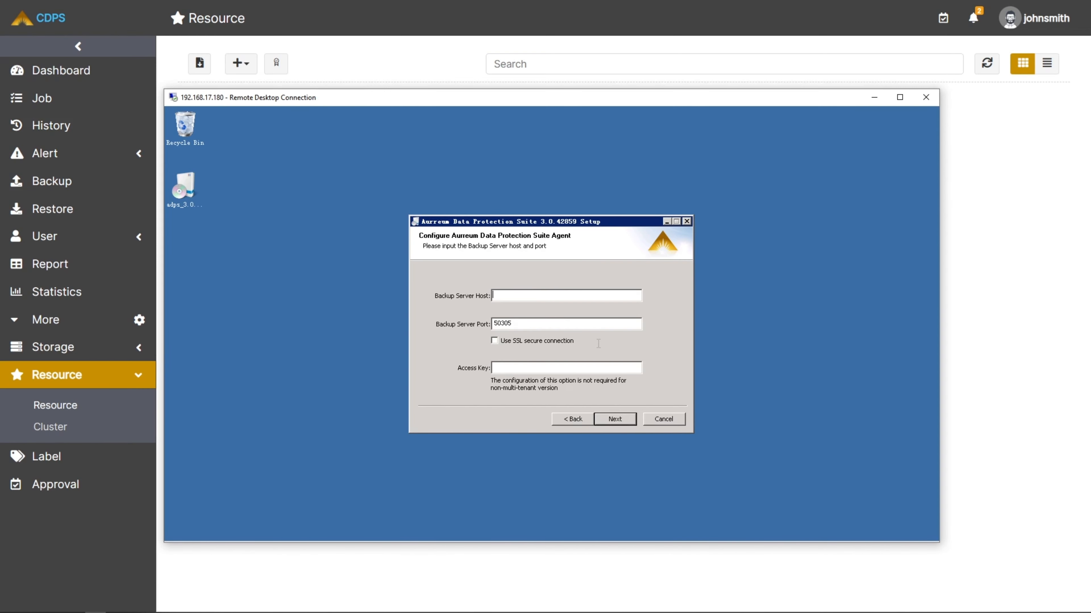
# Configure the agent with backup server host 192.168.20.93 and paste the access key.
pyautogui.write('192.168.20.93')
pyautogui.click(518, 369)
pyautogui.hotkey('ctrl', 'v')
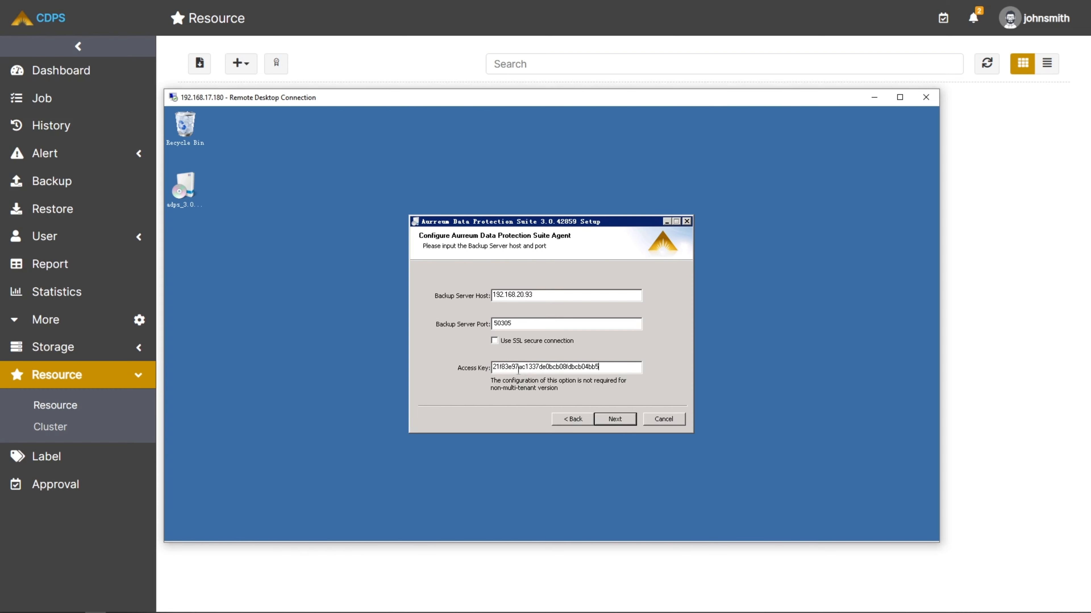
pyautogui.click(613, 415)
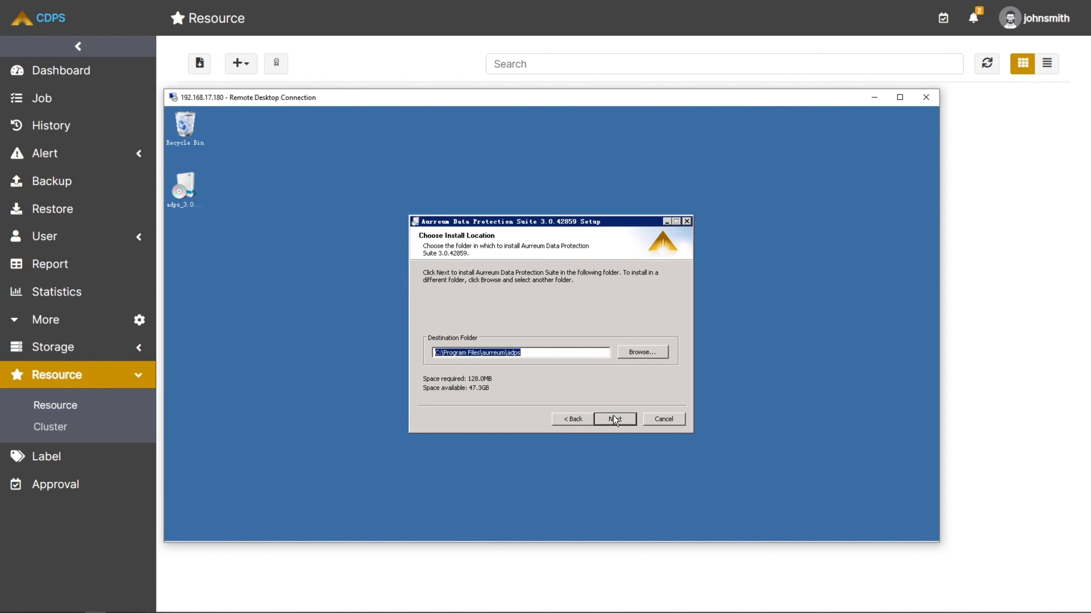
# Install the agent in C:\Program Files\aurreum\adps and close the setup wizard.
pyautogui.click(613, 415)
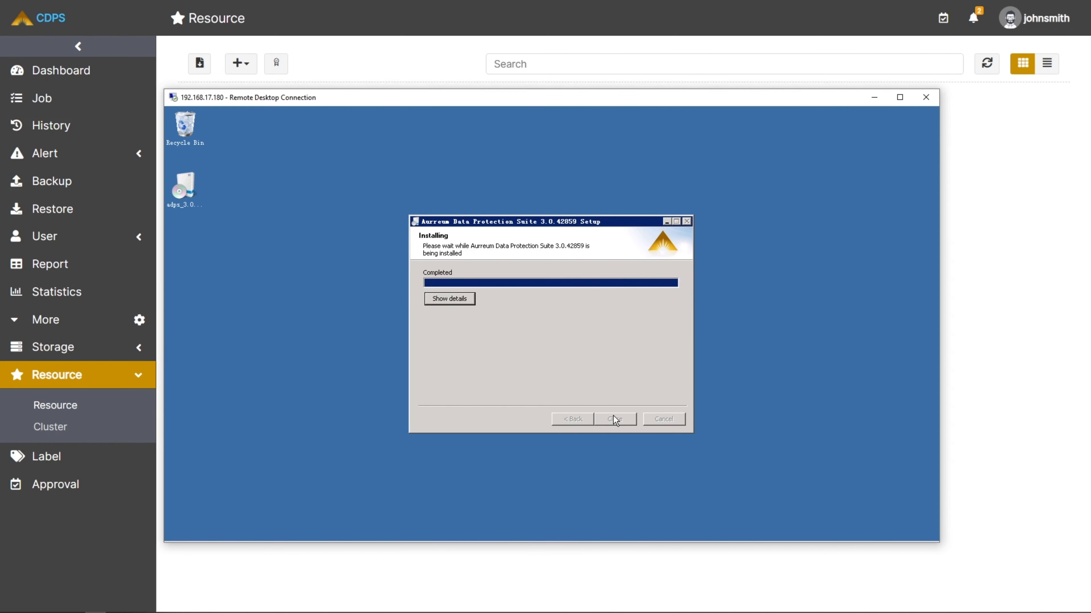
pyautogui.click(614, 419)
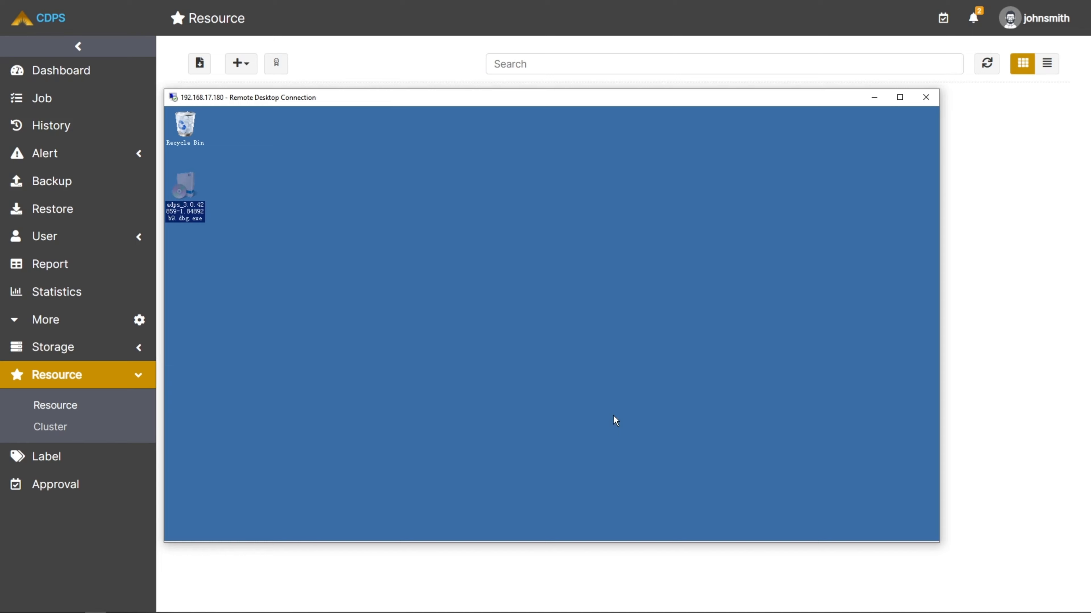
pyautogui.click(613, 415)
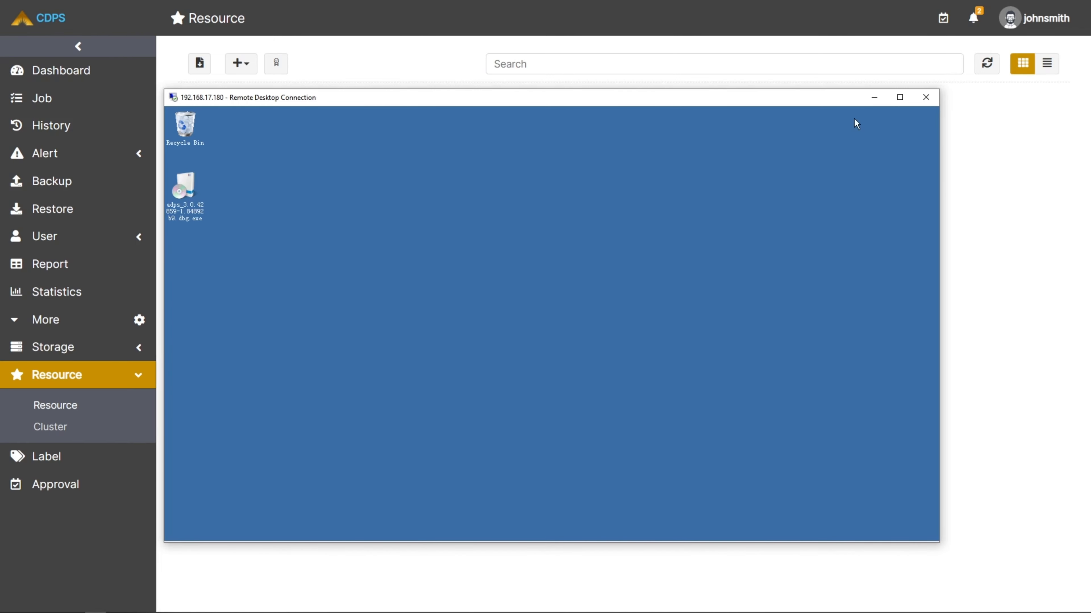
# Return to the CDPS web console, refresh the resource list and expand the sql2008 host.
pyautogui.click(868, 98)
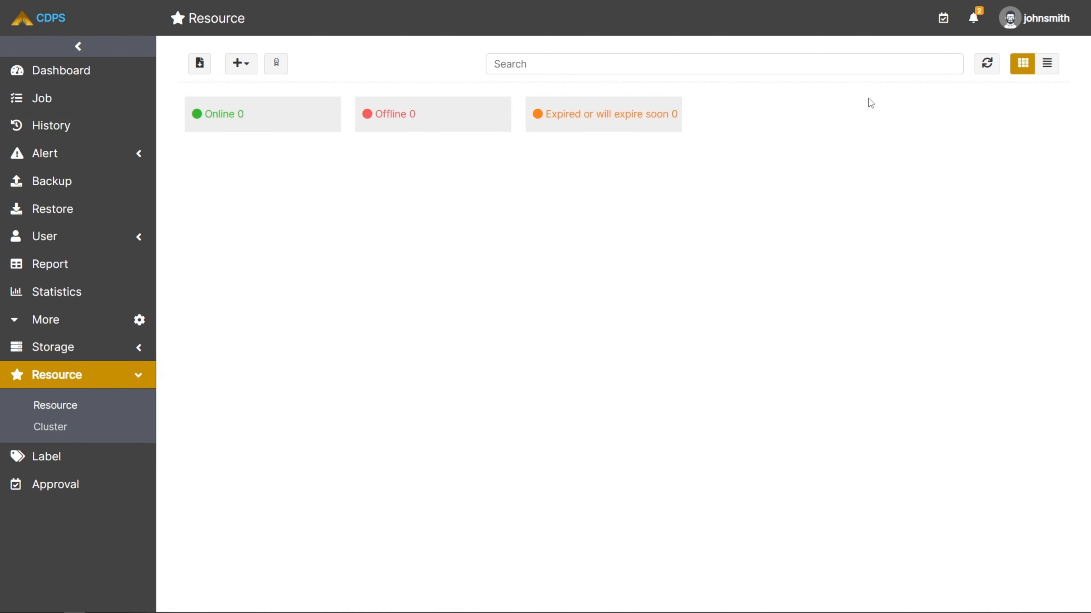
pyautogui.click(983, 71)
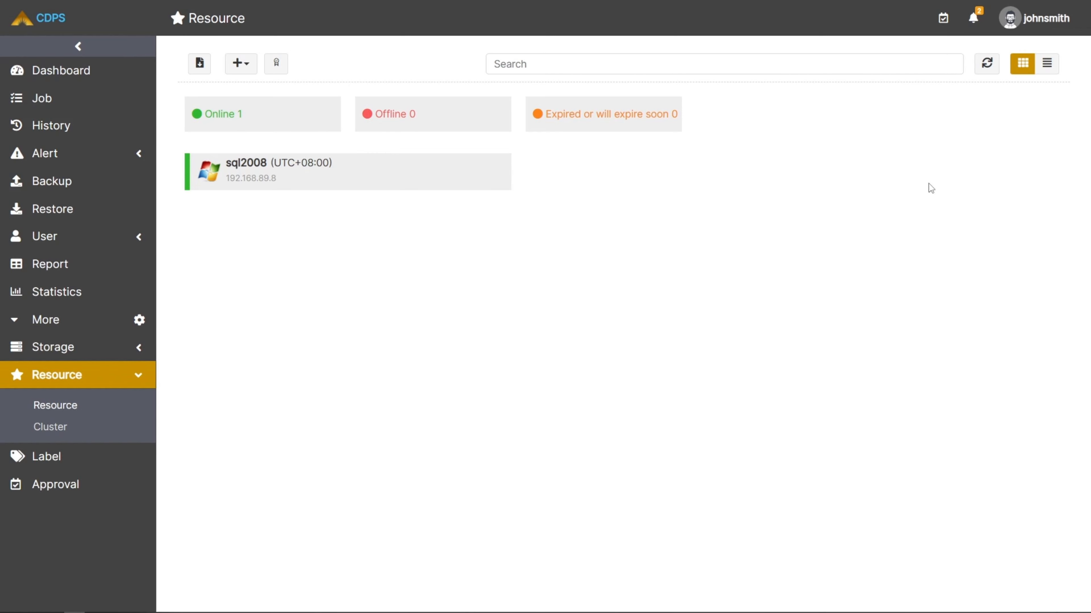
pyautogui.click(454, 192)
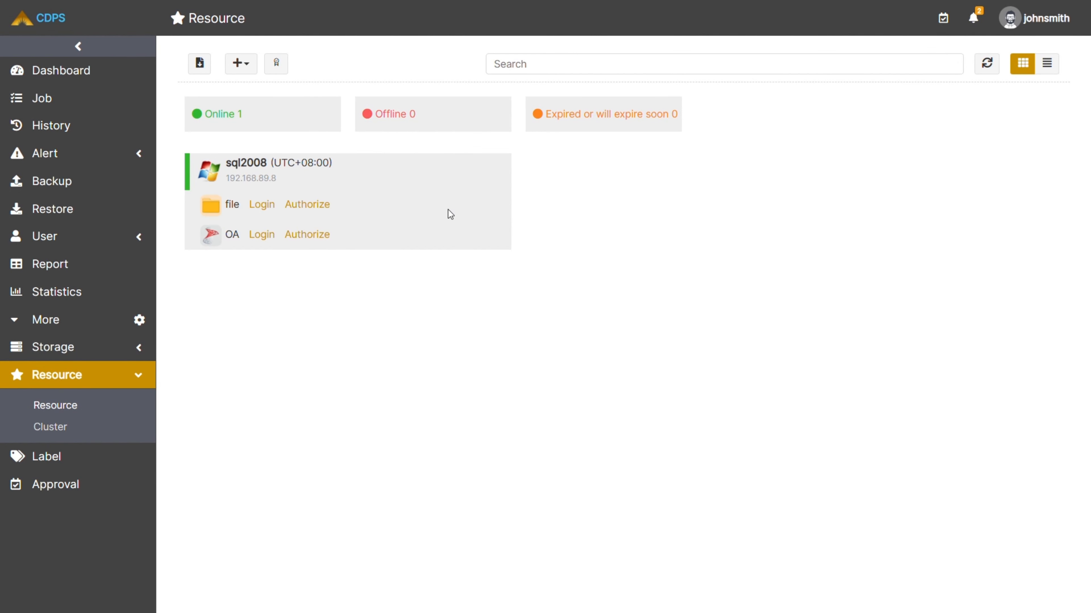
# Log in to the OA database instance using Database Authentication with user sa and its password.
pyautogui.click(262, 235)
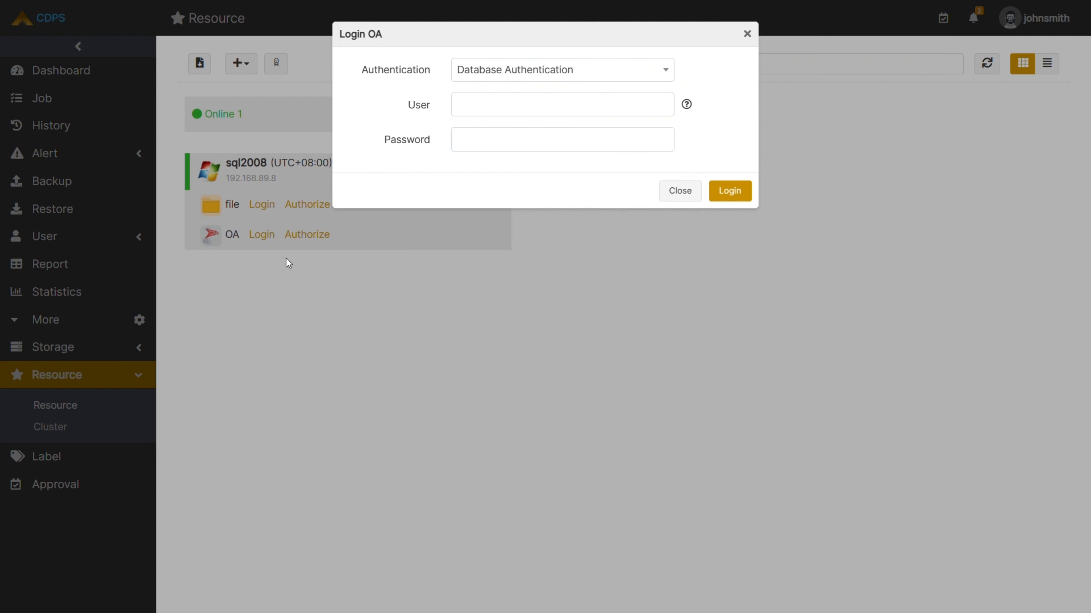
pyautogui.click(490, 111)
pyautogui.write('sa')
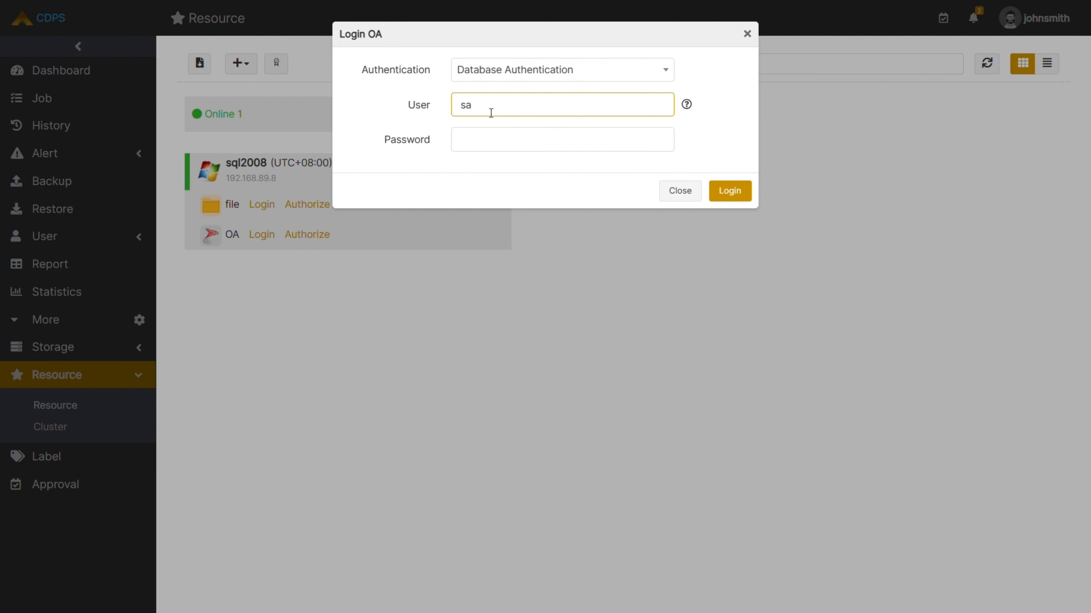
pyautogui.click(483, 149)
pyautogui.write('************')
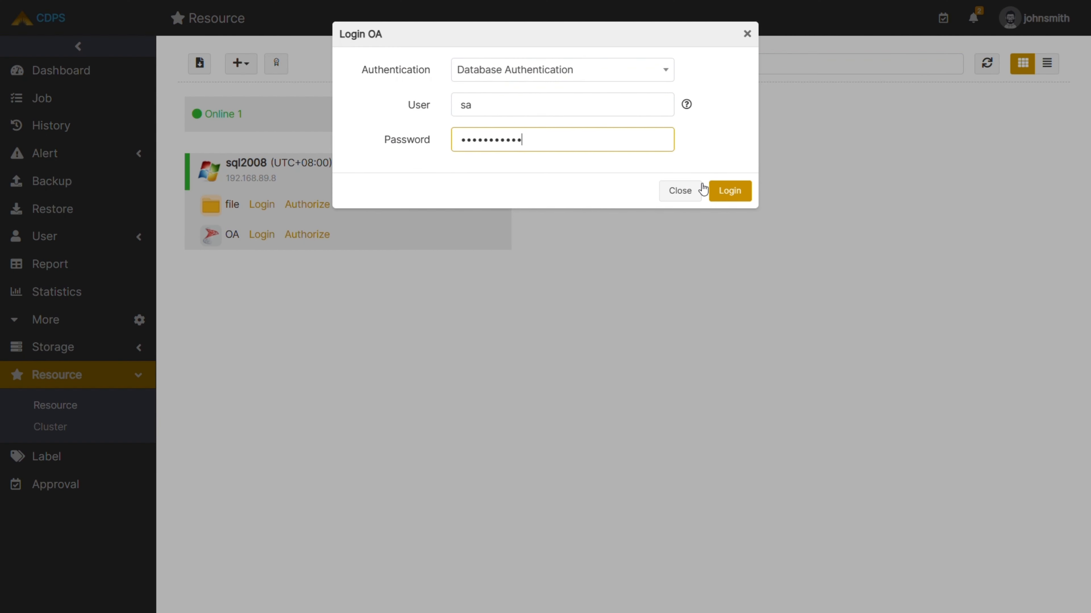
pyautogui.click(717, 197)
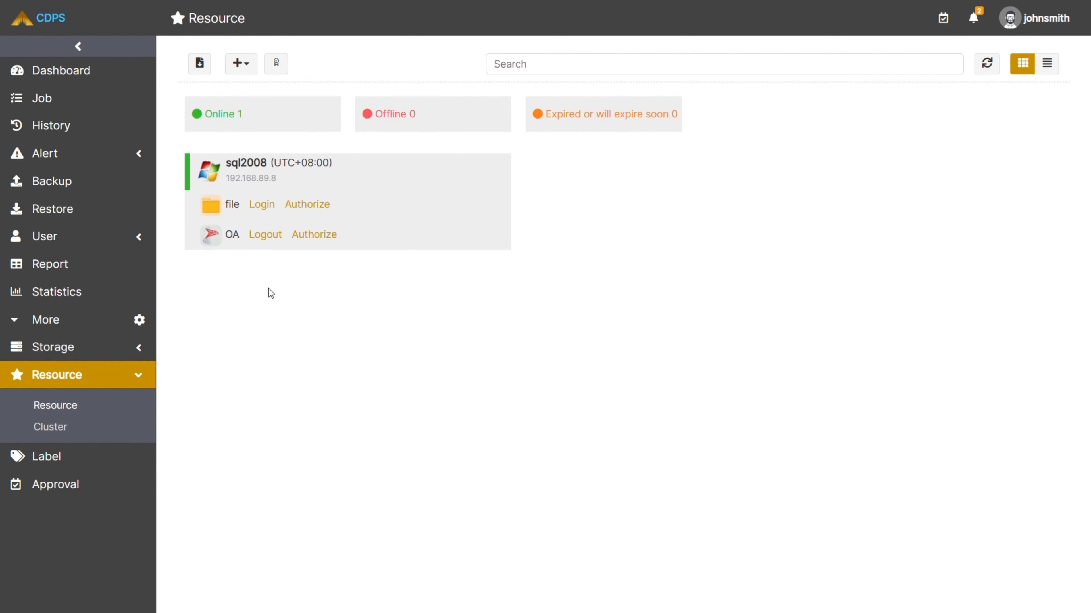
# Start a backup job for OA on host sql2008, using Full Backup with the System databases as the source.
pyautogui.click(98, 189)
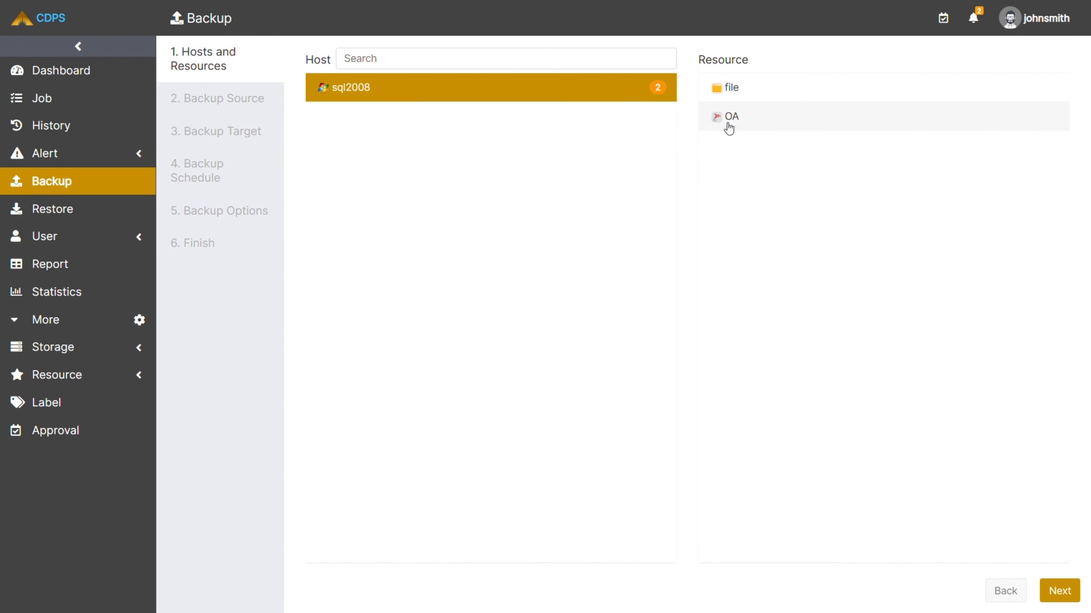
pyautogui.doubleClick(735, 116)
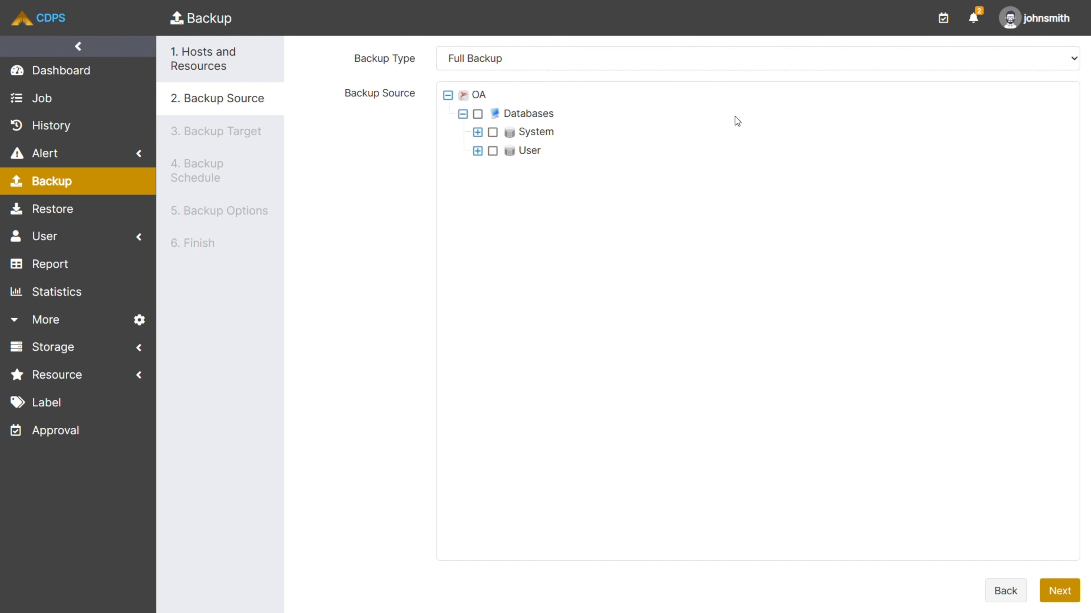
pyautogui.click(1072, 61)
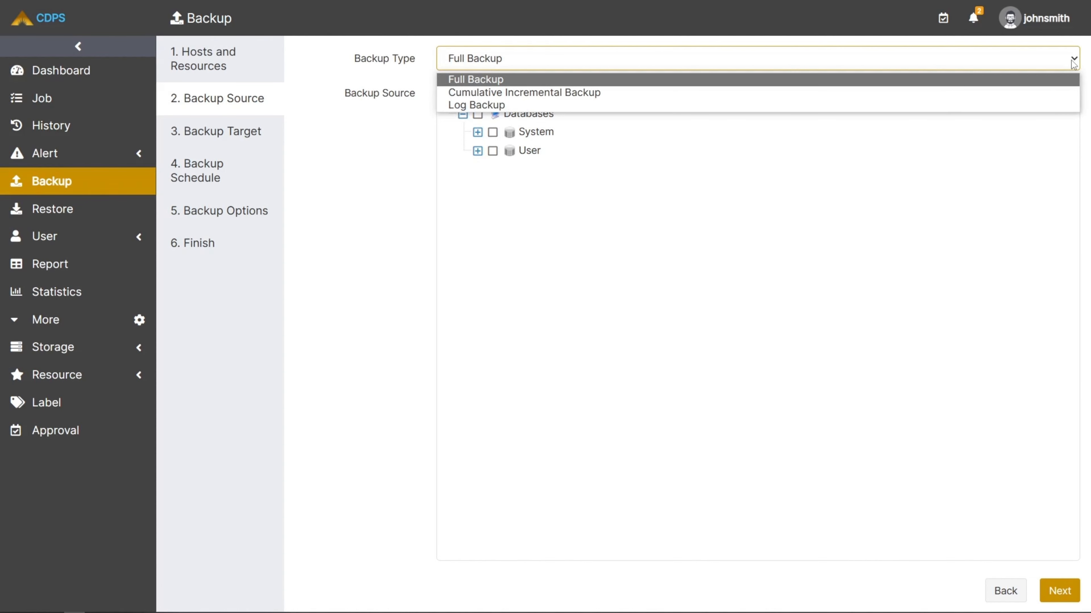
pyautogui.click(1073, 62)
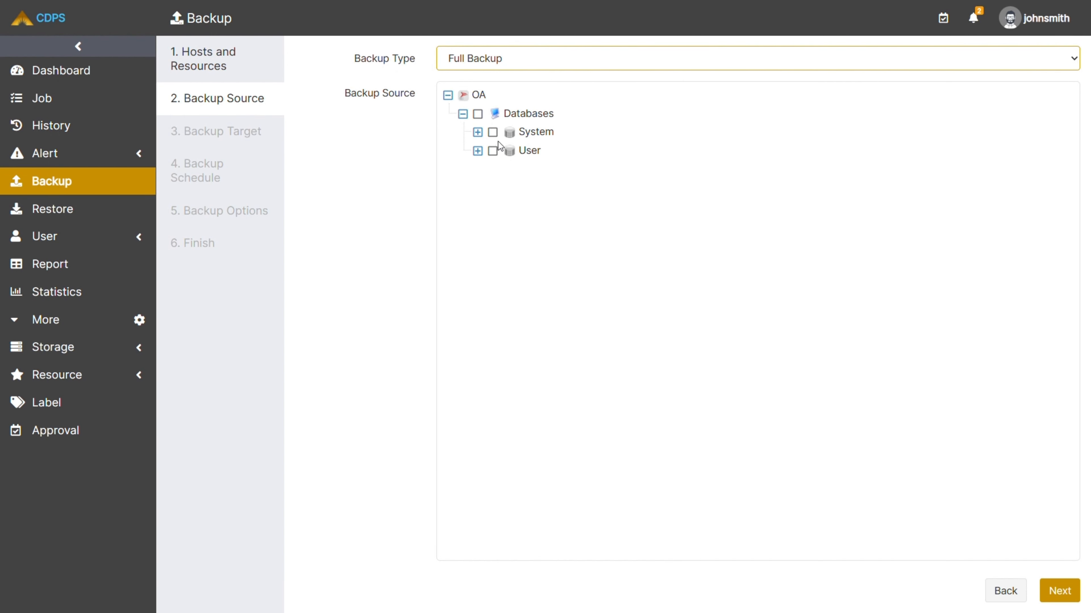
pyautogui.click(493, 133)
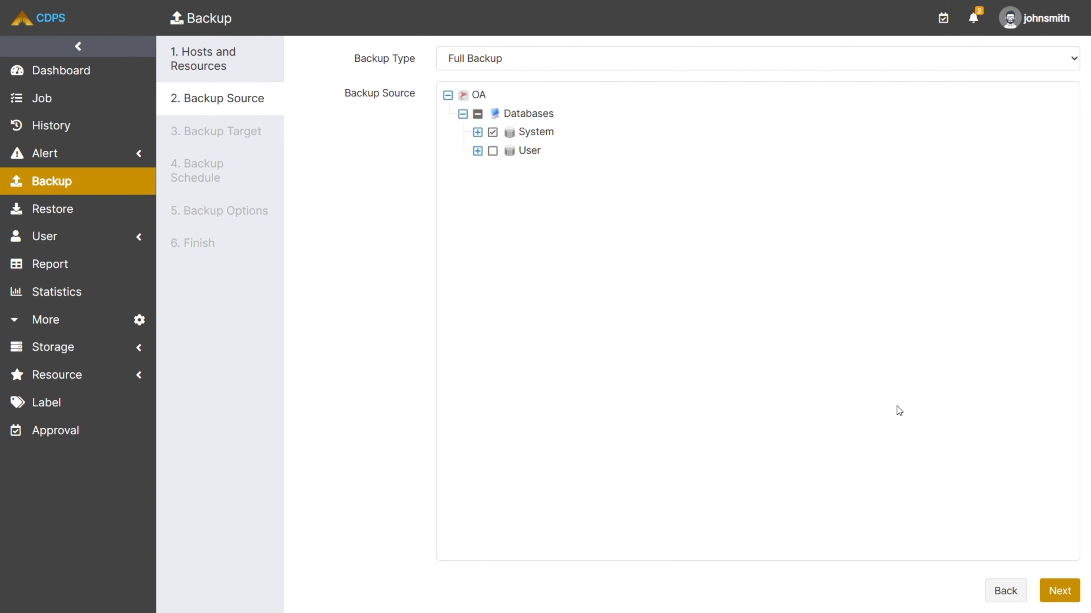
pyautogui.click(1047, 593)
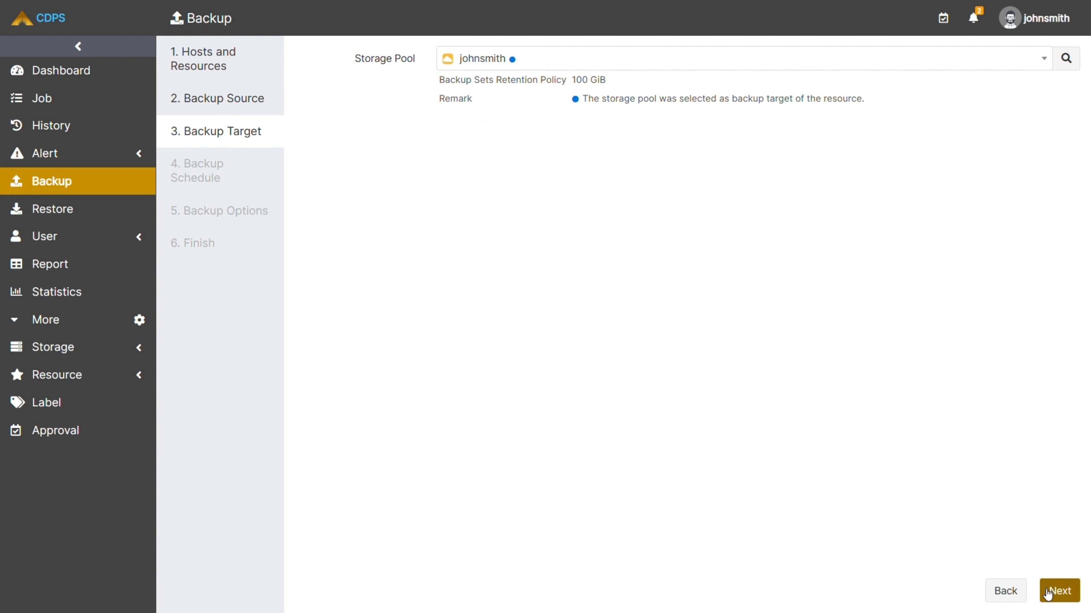
# Keep the preselected storage pool as the backup target and schedule the backup job as Immediate.
pyautogui.click(1051, 589)
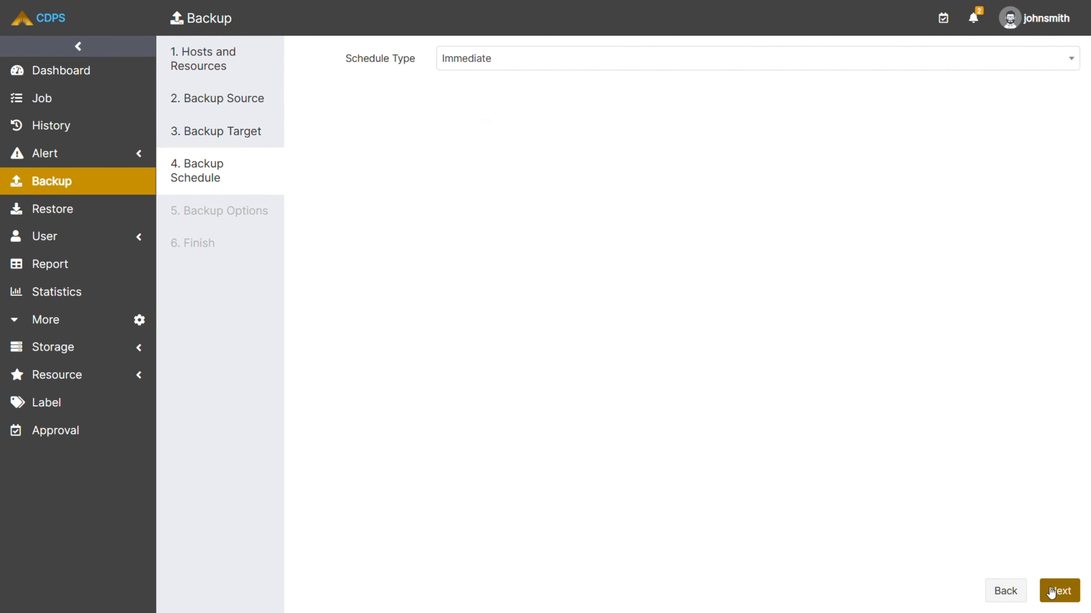
pyautogui.click(842, 65)
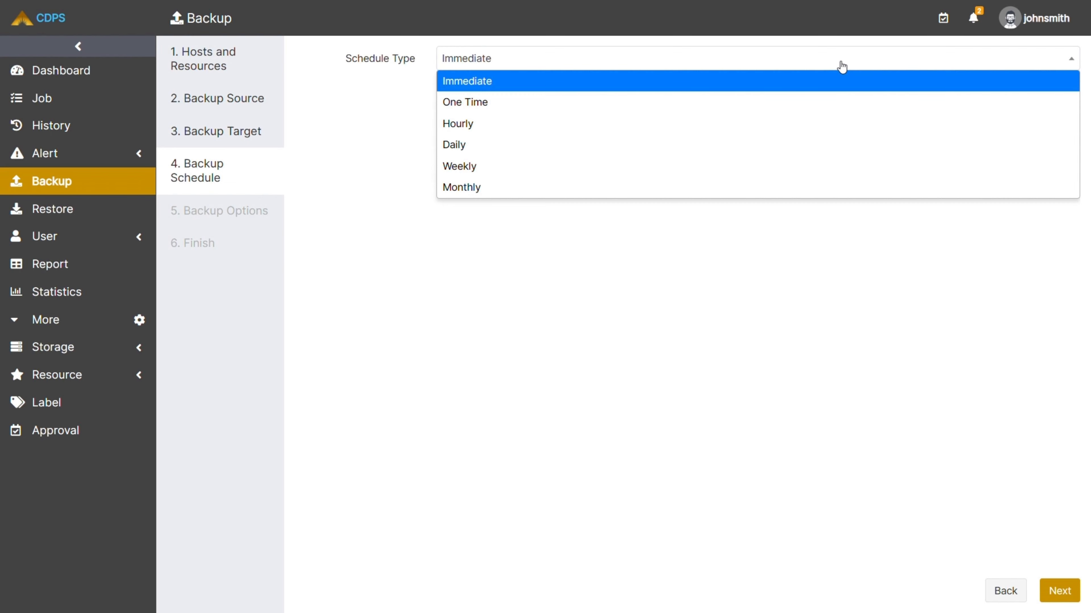
pyautogui.click(842, 66)
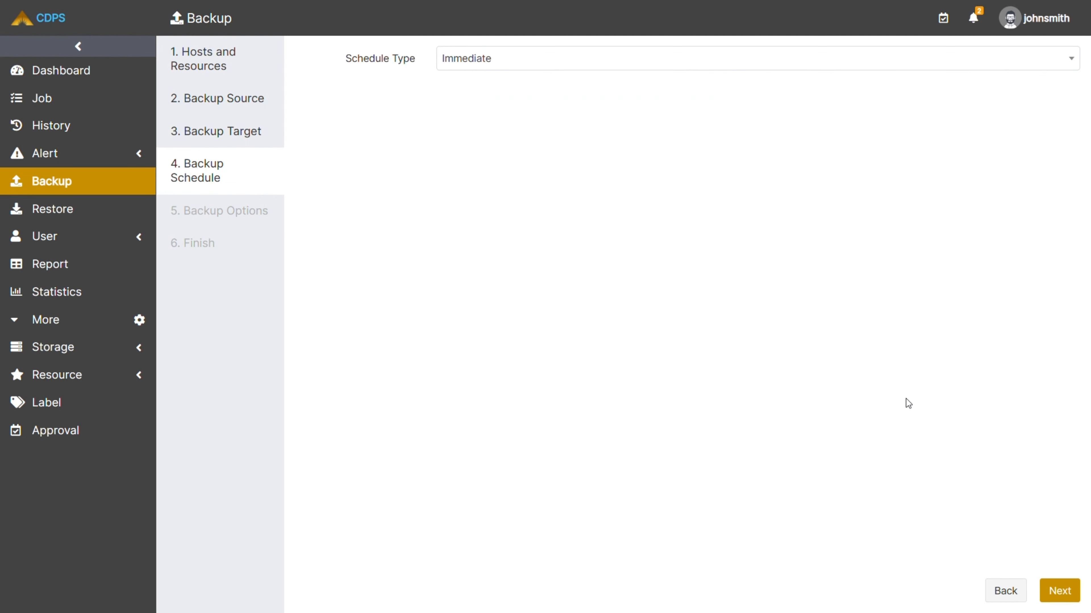
pyautogui.click(1057, 595)
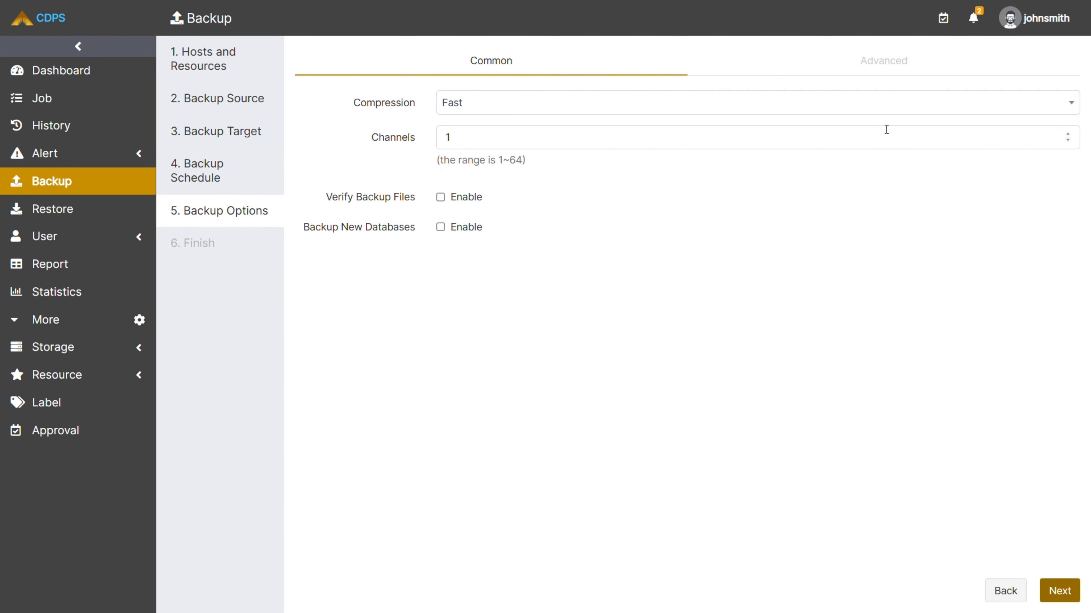
# Keep the default common and advanced backup options and submit the job as MS SQL Server Full Backup Job2.
pyautogui.click(891, 71)
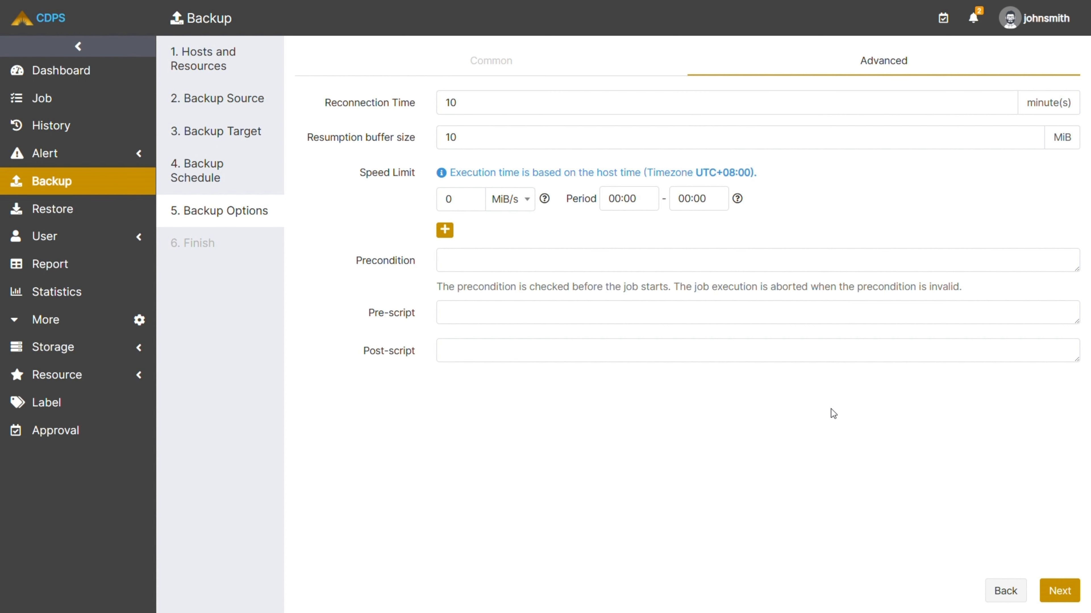
pyautogui.click(1054, 591)
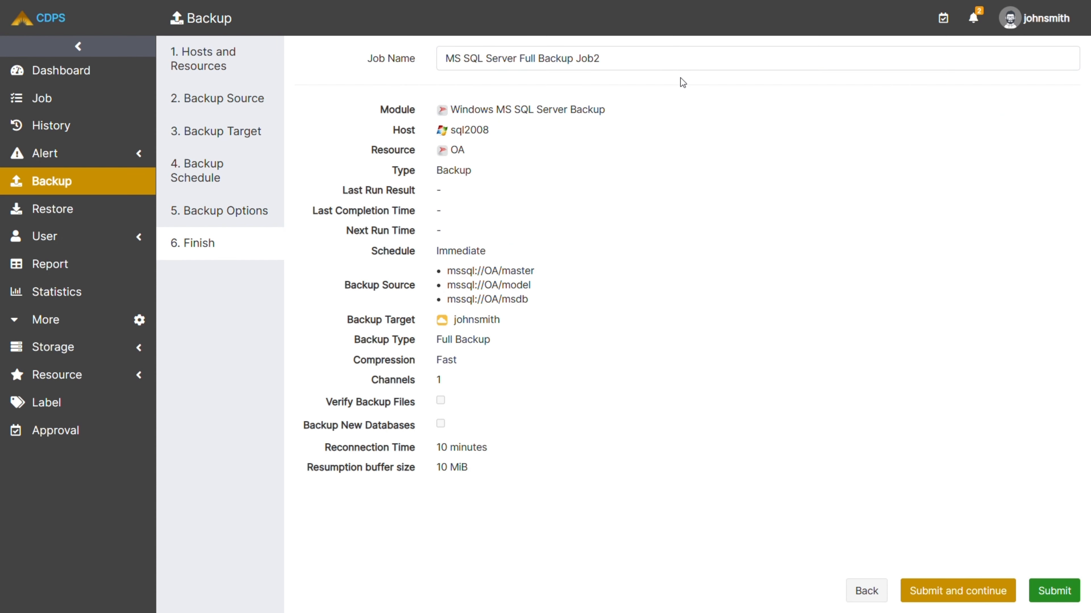
pyautogui.click(649, 59)
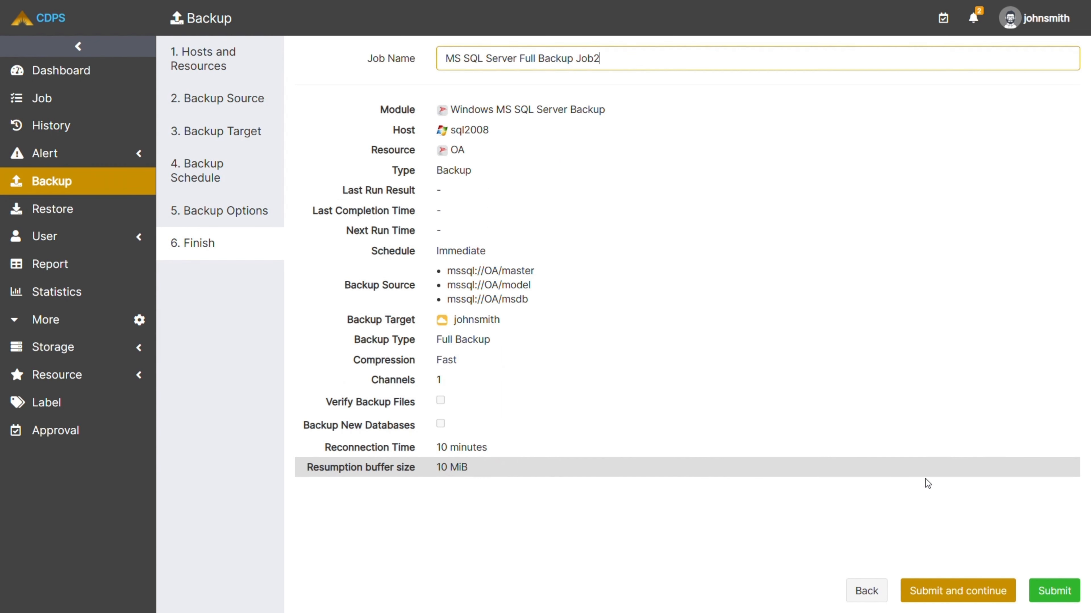
pyautogui.click(1054, 590)
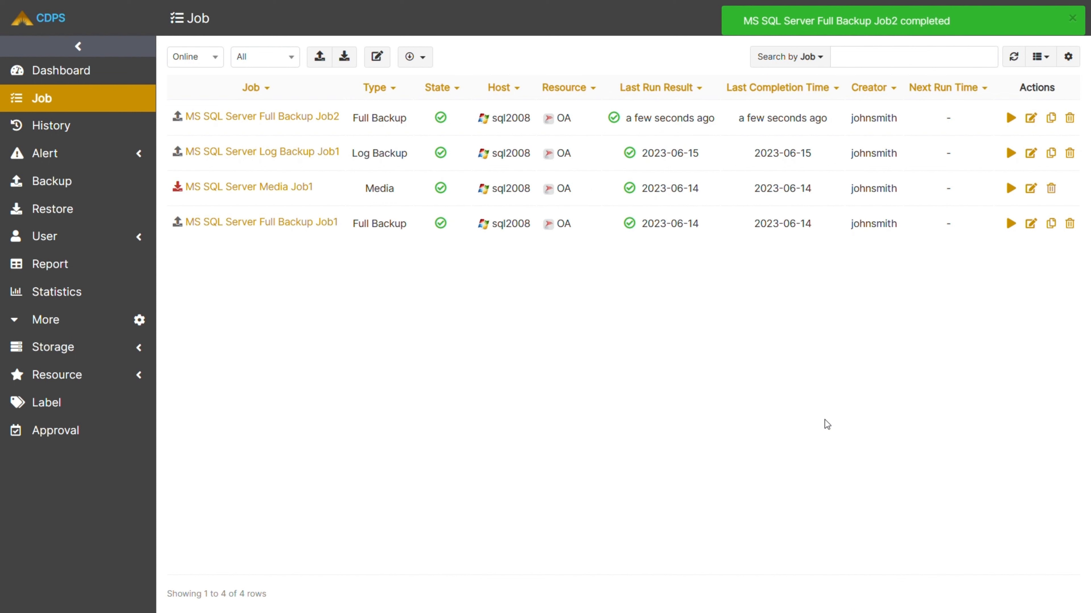
# Review the basic info, log, history and alerts of MS SQL Server Full Backup Job2, and close its details.
pyautogui.click(312, 120)
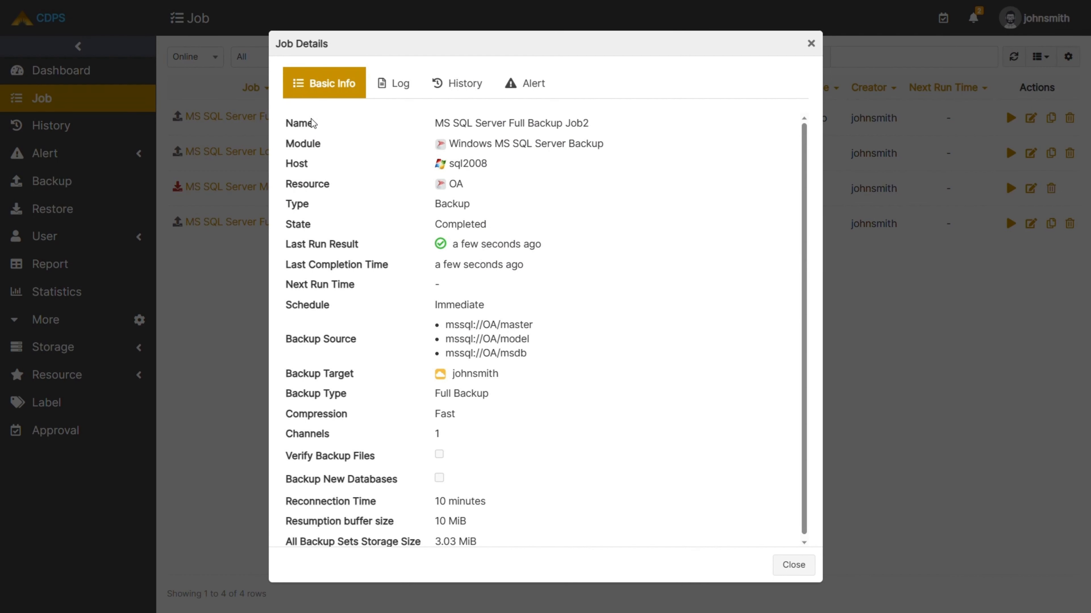
pyautogui.click(397, 83)
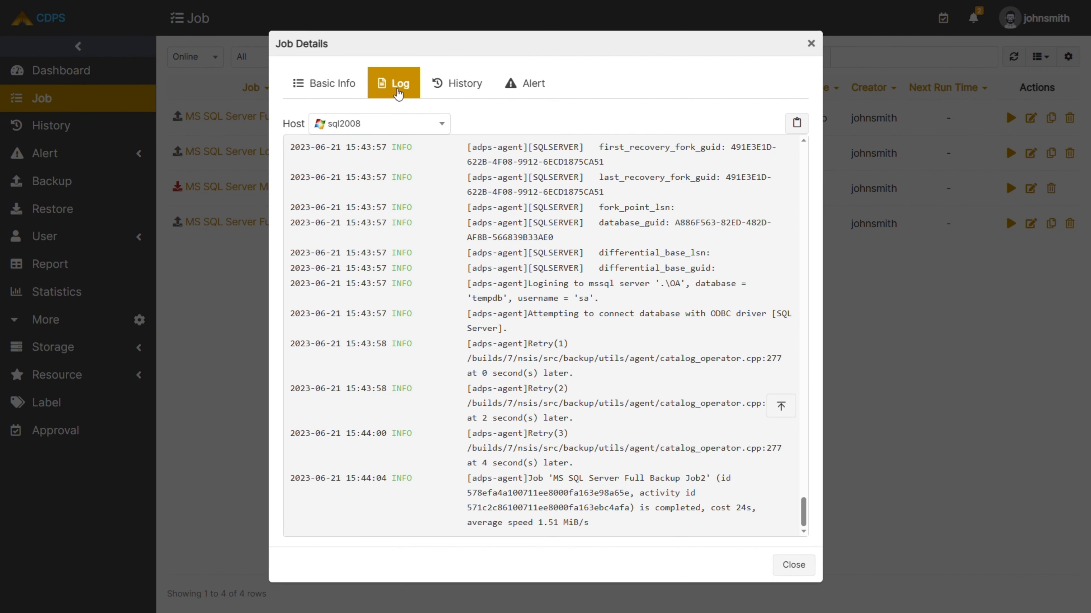
pyautogui.click(451, 89)
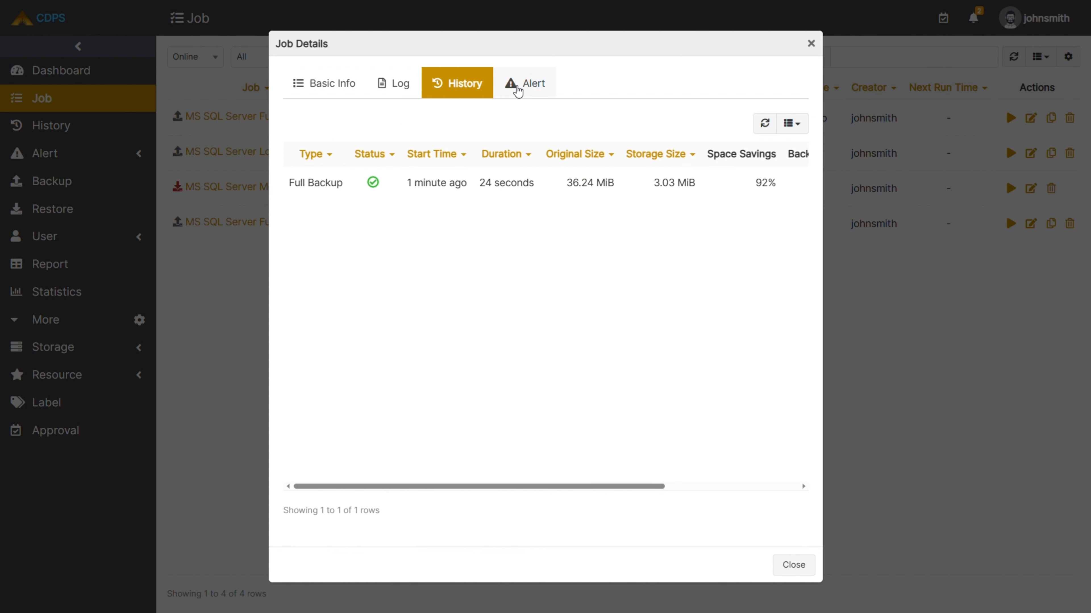
pyautogui.click(521, 88)
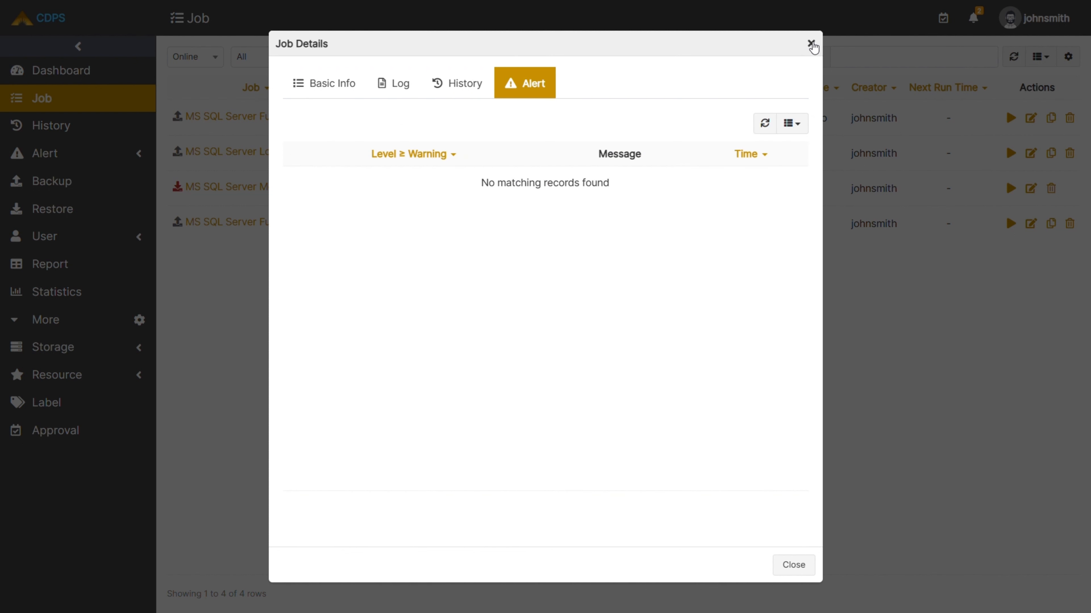
pyautogui.click(810, 42)
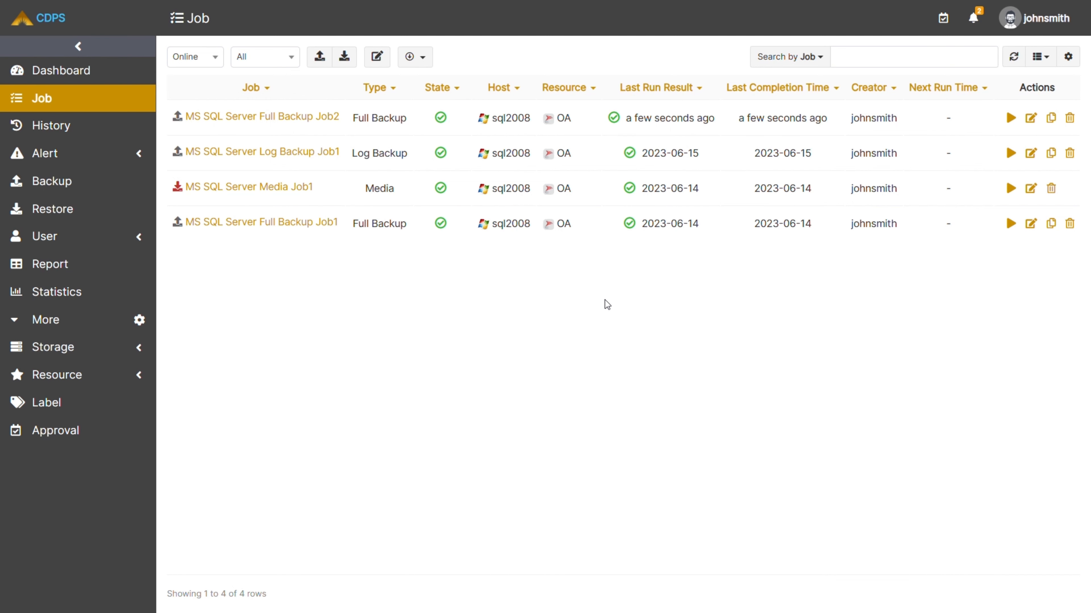
# Start a restore job for OA on host sql2008, using Point-in-Time Restore with the ReportServer$OA database.
pyautogui.click(100, 214)
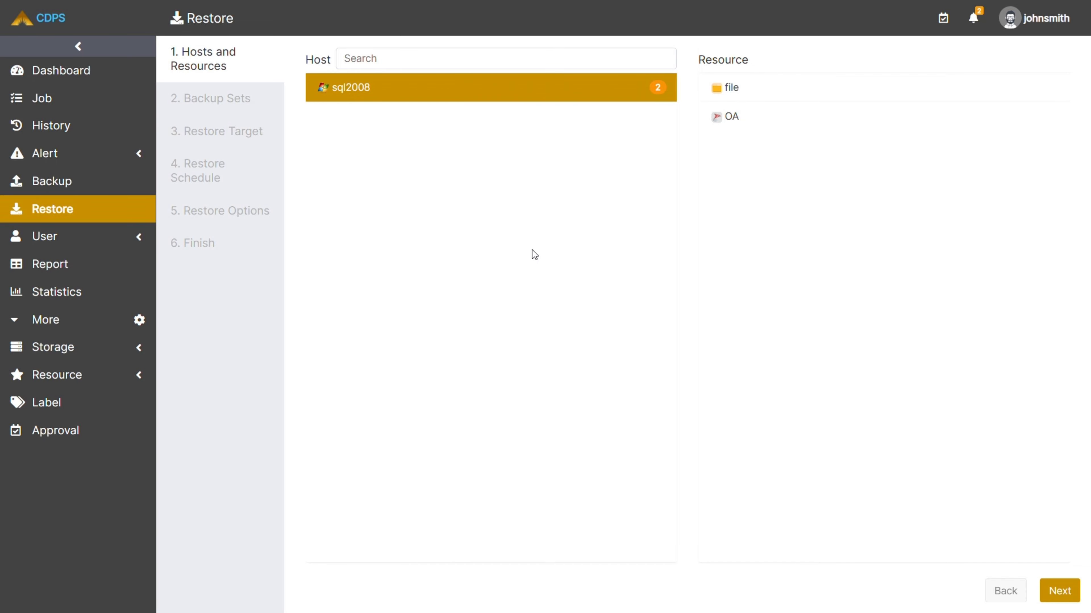
pyautogui.click(769, 126)
pyautogui.click(965, 65)
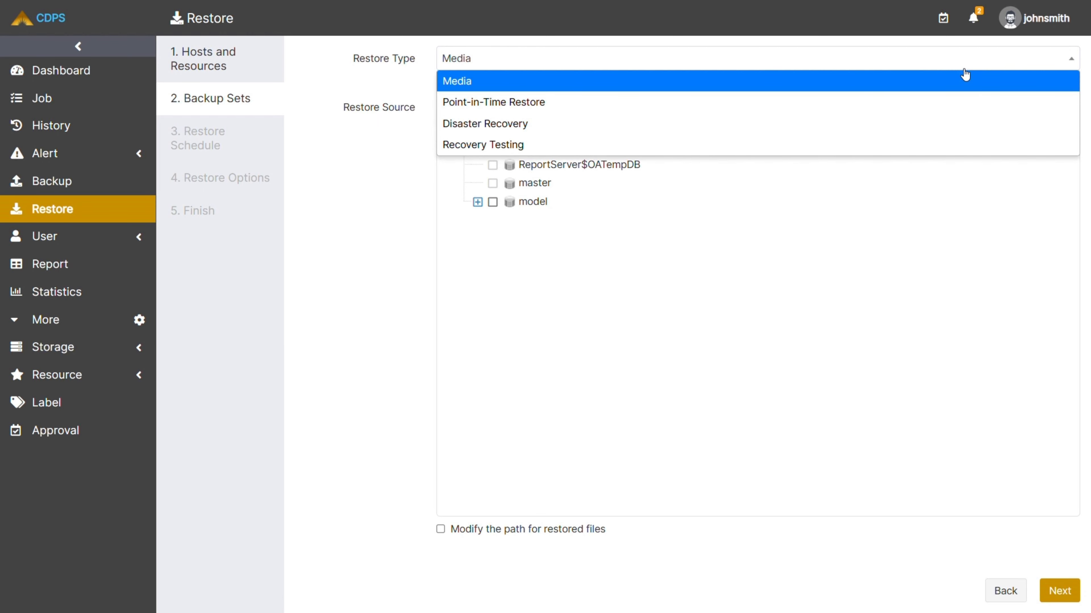
pyautogui.click(610, 103)
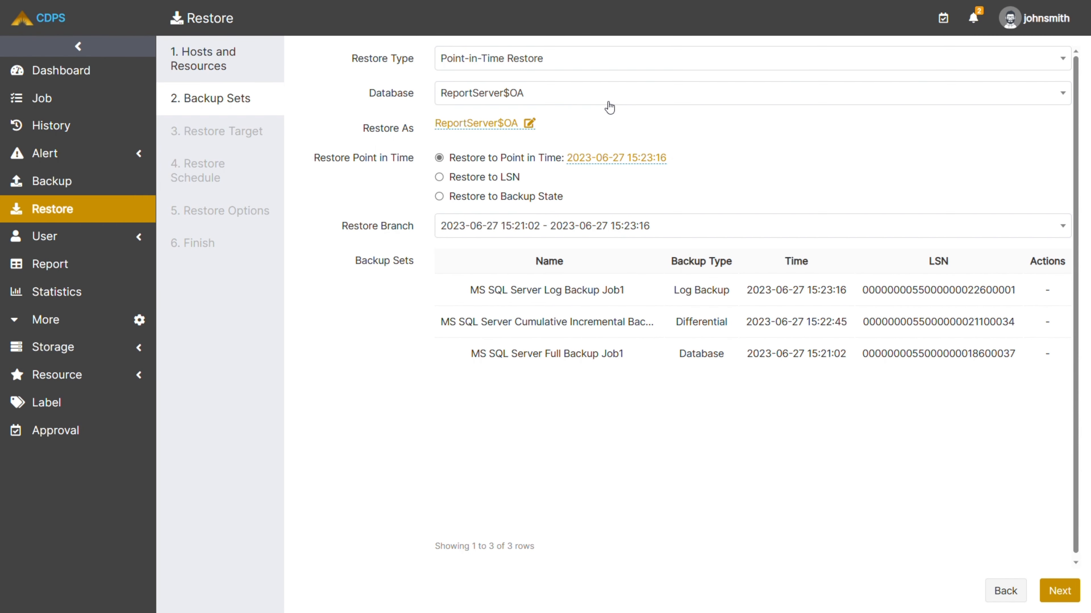
pyautogui.click(606, 102)
pyautogui.click(604, 105)
pyautogui.click(529, 123)
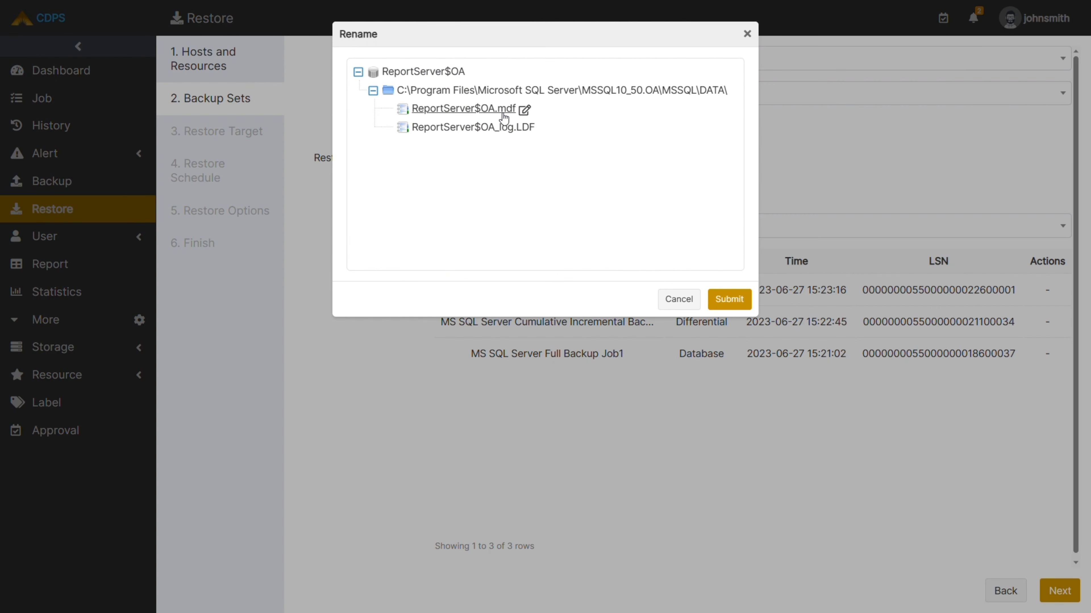
pyautogui.click(723, 301)
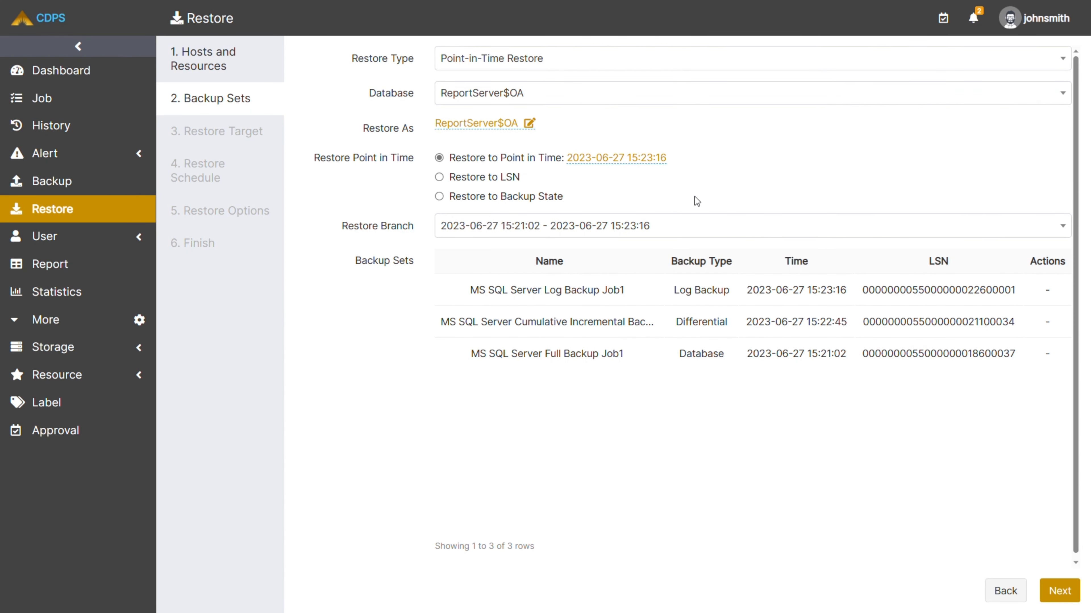
pyautogui.click(628, 159)
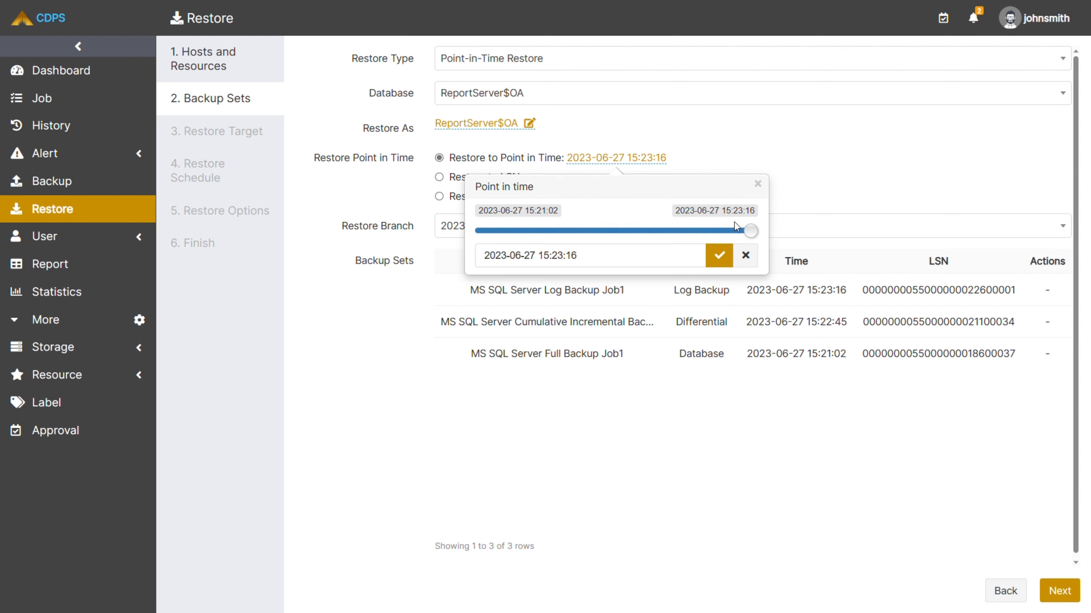
pyautogui.moveTo(753, 237); pyautogui.dragTo(643, 235)
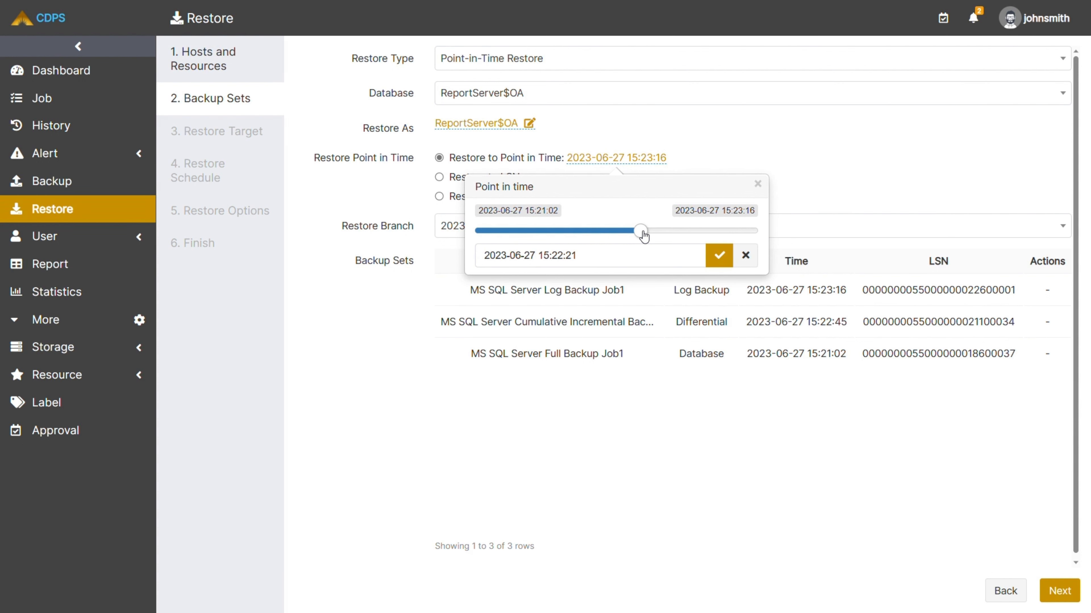
pyautogui.click(719, 256)
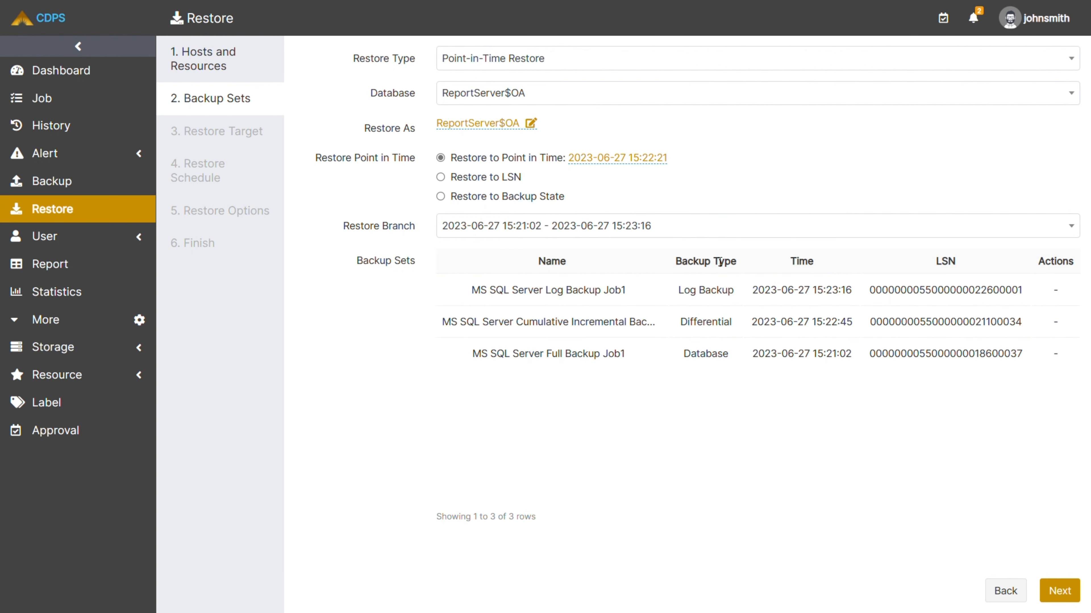
# Choose OA on sql2008 as the restore target, with an Immediate schedule and the default restore options.
pyautogui.click(1059, 589)
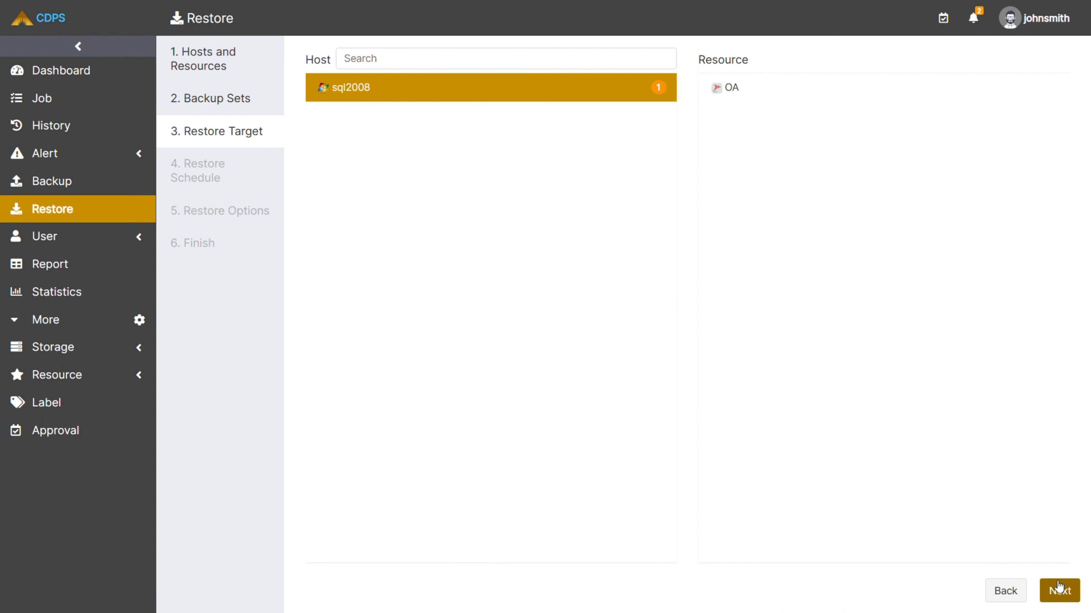
pyautogui.click(782, 98)
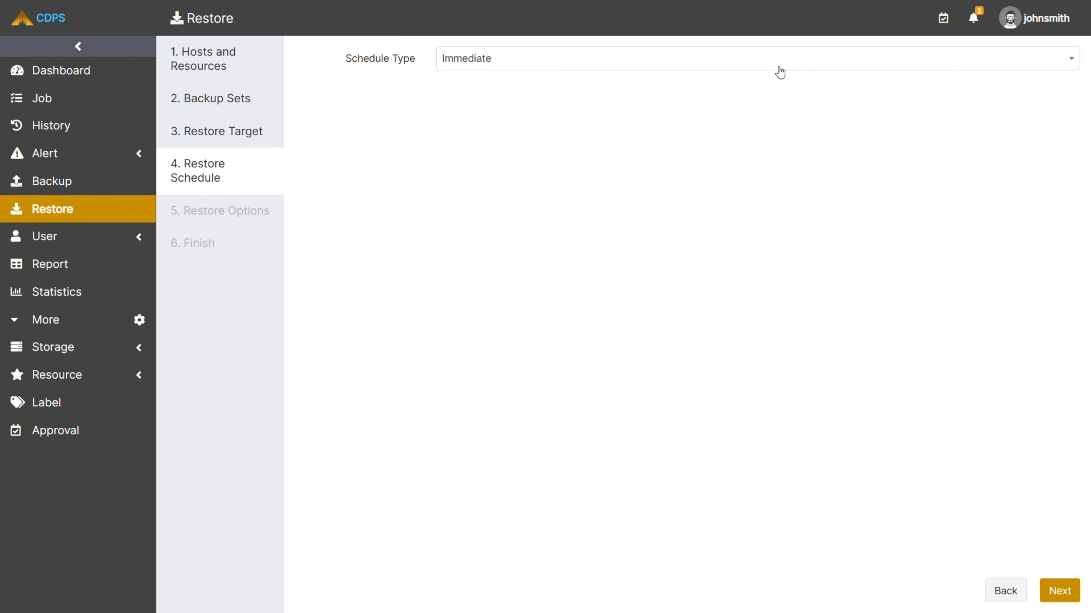
pyautogui.click(779, 71)
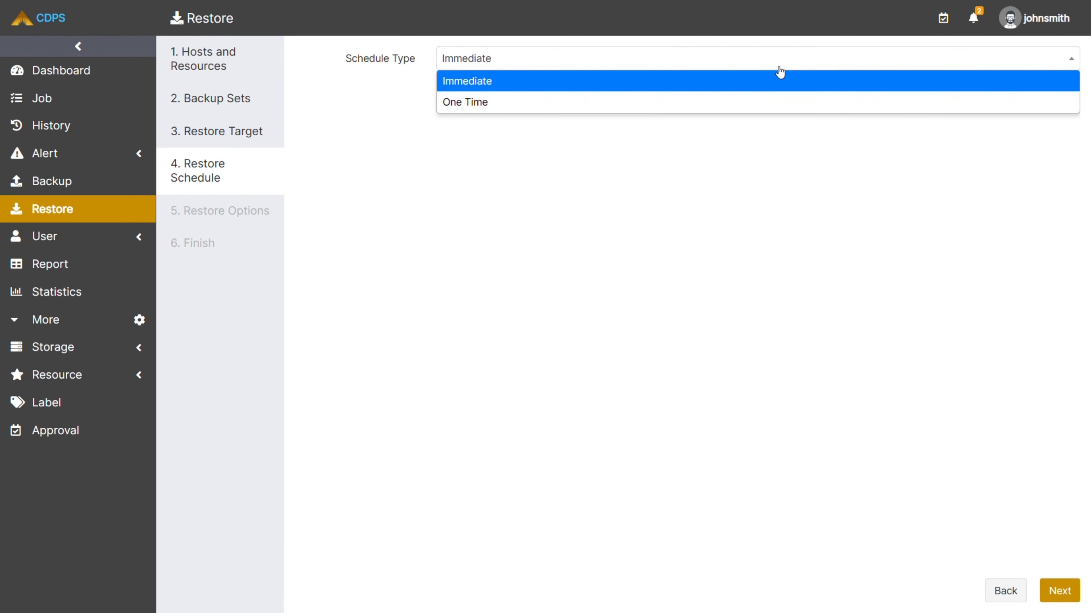
pyautogui.click(780, 70)
pyautogui.click(1048, 587)
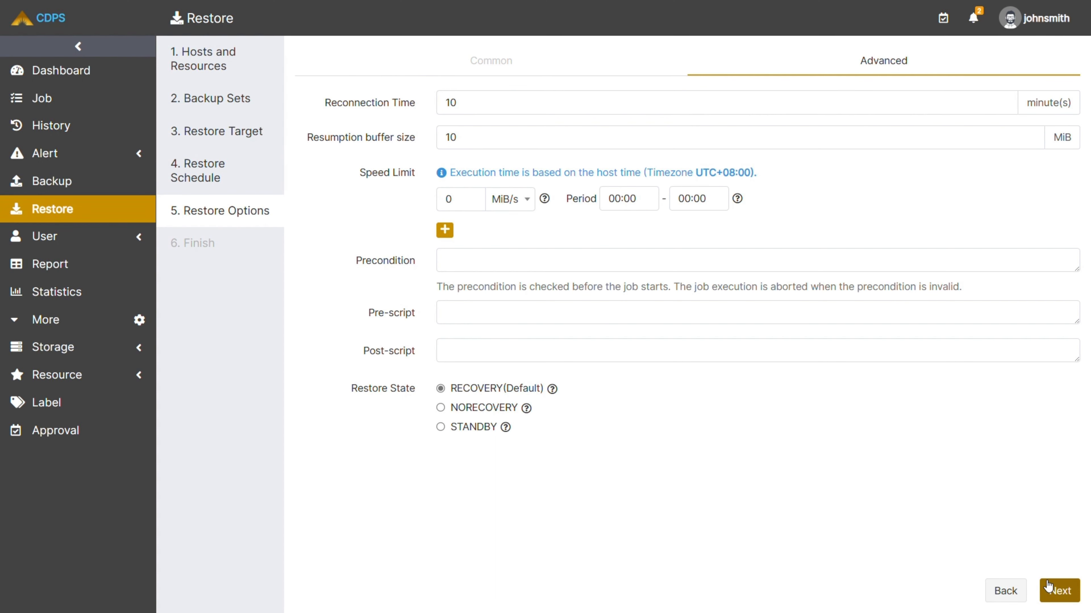
pyautogui.click(1048, 587)
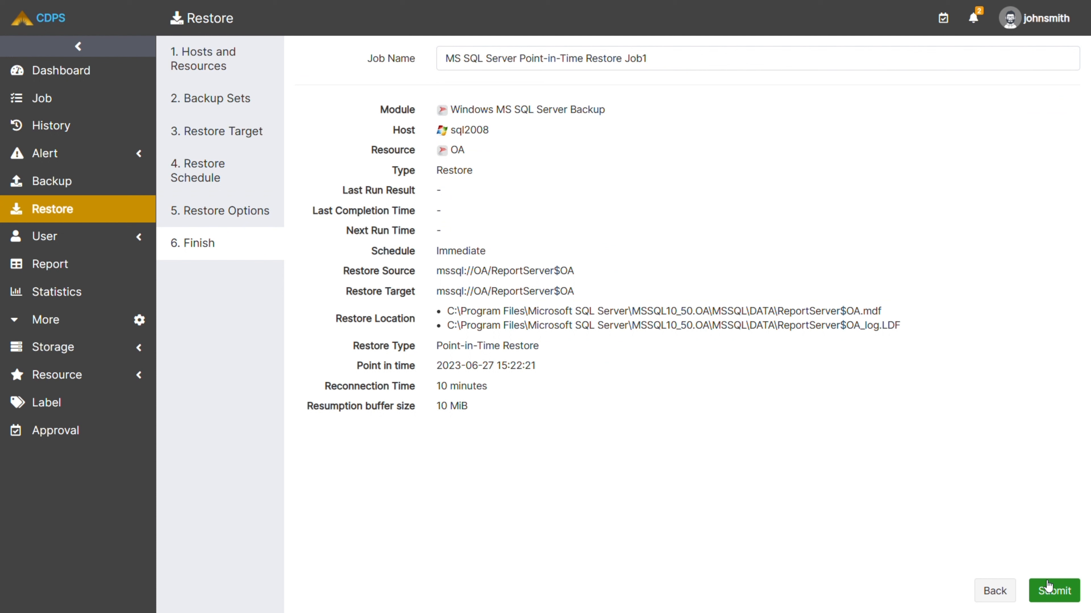
# Submit MS SQL Server Point-in-Time Restore Job1 and confirm overwriting the OA instance by entering the verification code.
pyautogui.click(737, 66)
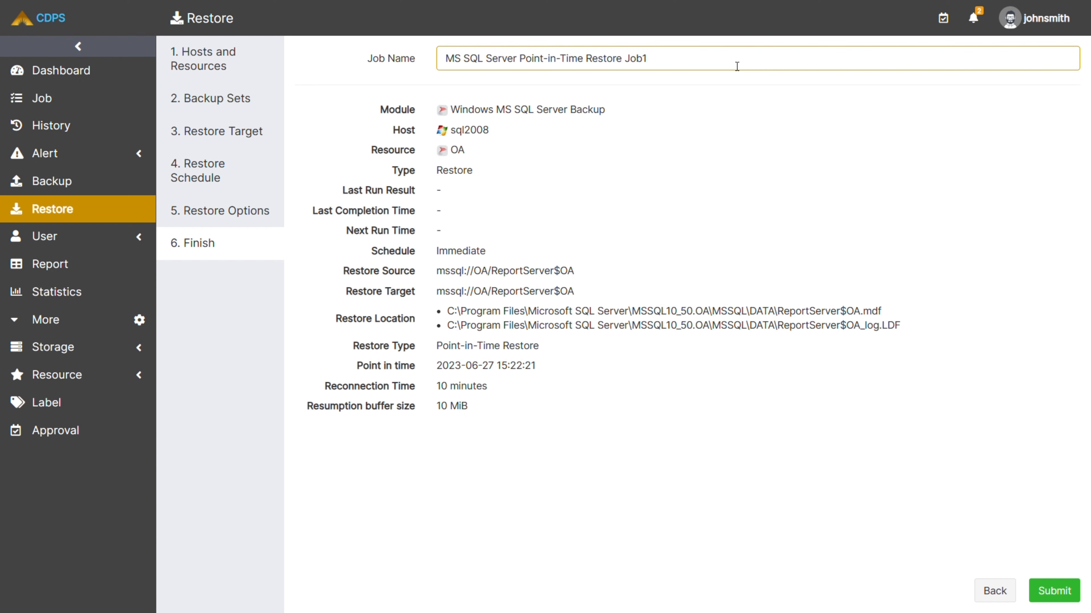
pyautogui.click(1045, 589)
pyautogui.click(541, 415)
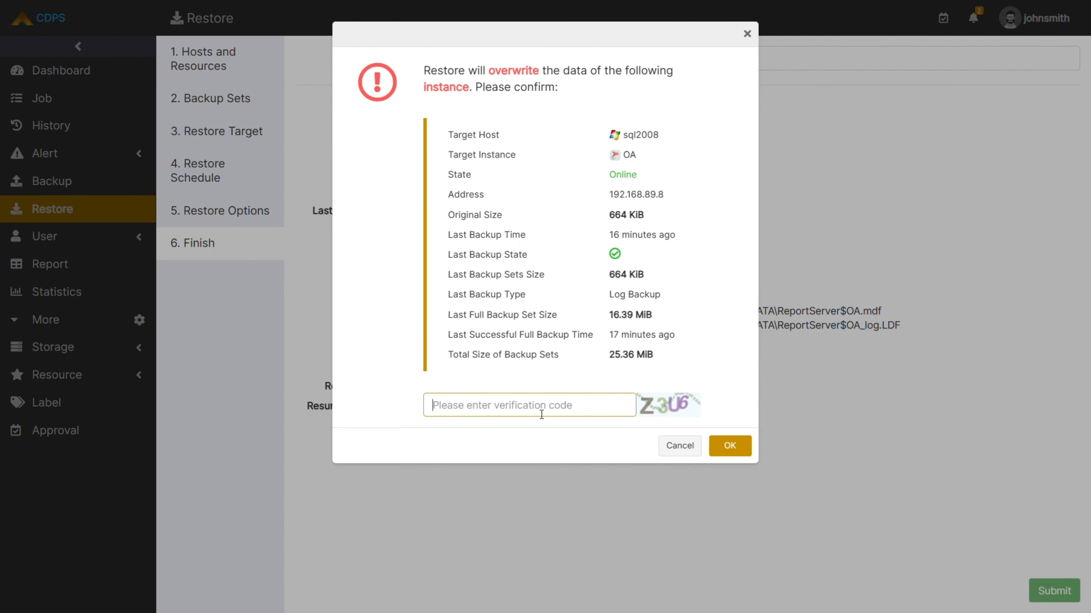
pyautogui.write('z3u6')
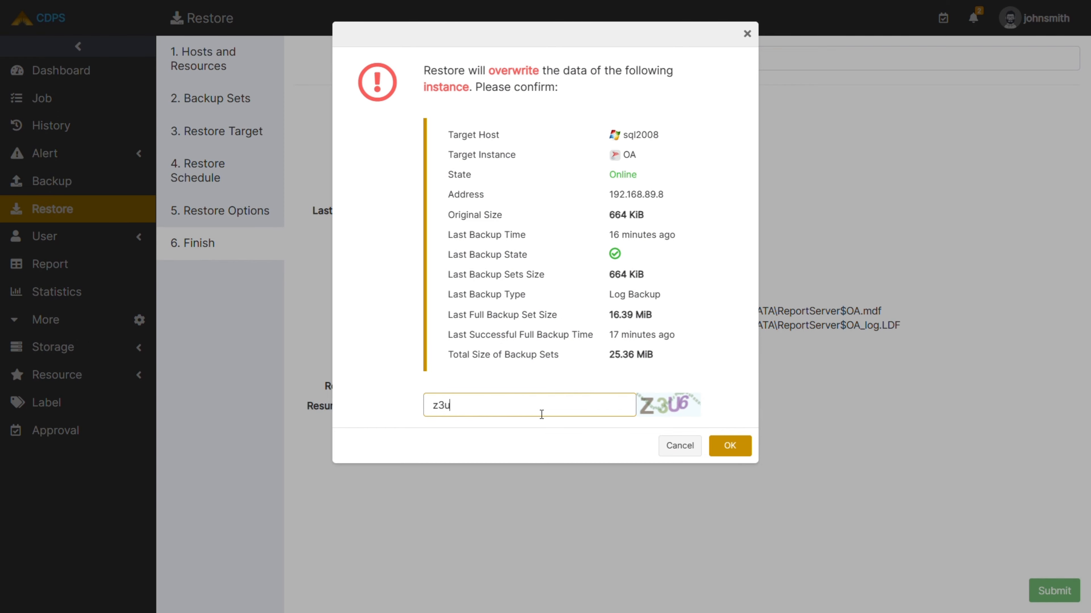
pyautogui.click(730, 446)
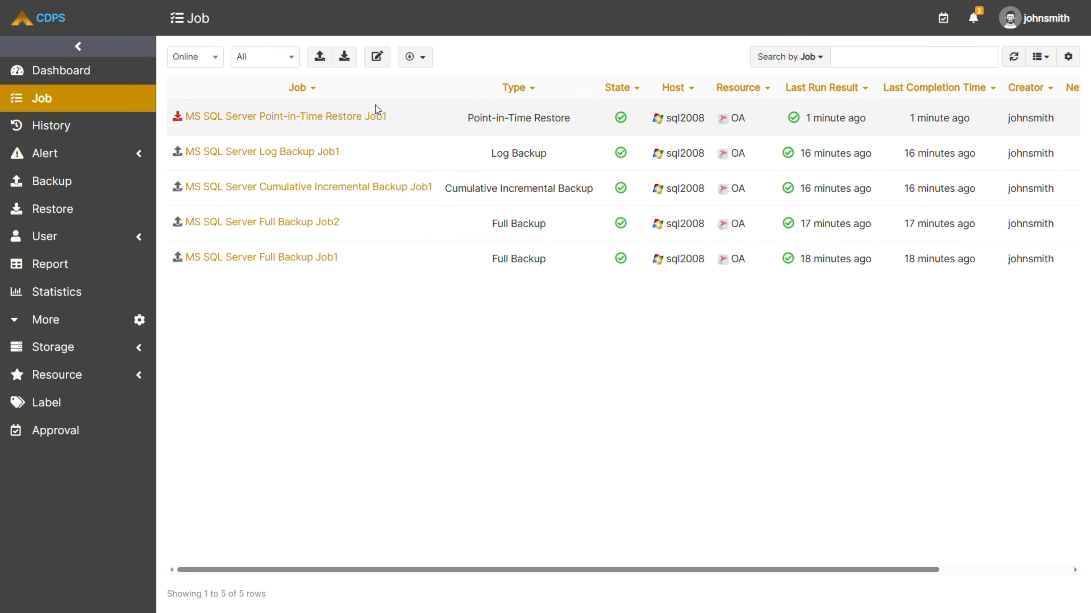
# Review the basic info, log, history and alerts of MS SQL Server Point-in-Time Restore Job1, and close its details.
pyautogui.click(376, 119)
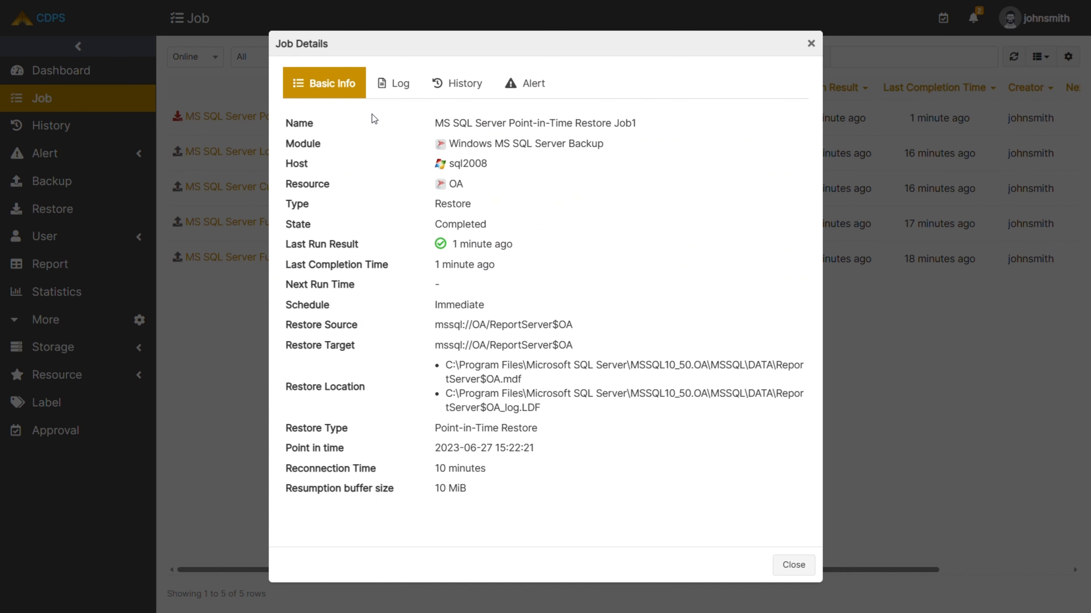
pyautogui.click(397, 85)
pyautogui.click(457, 85)
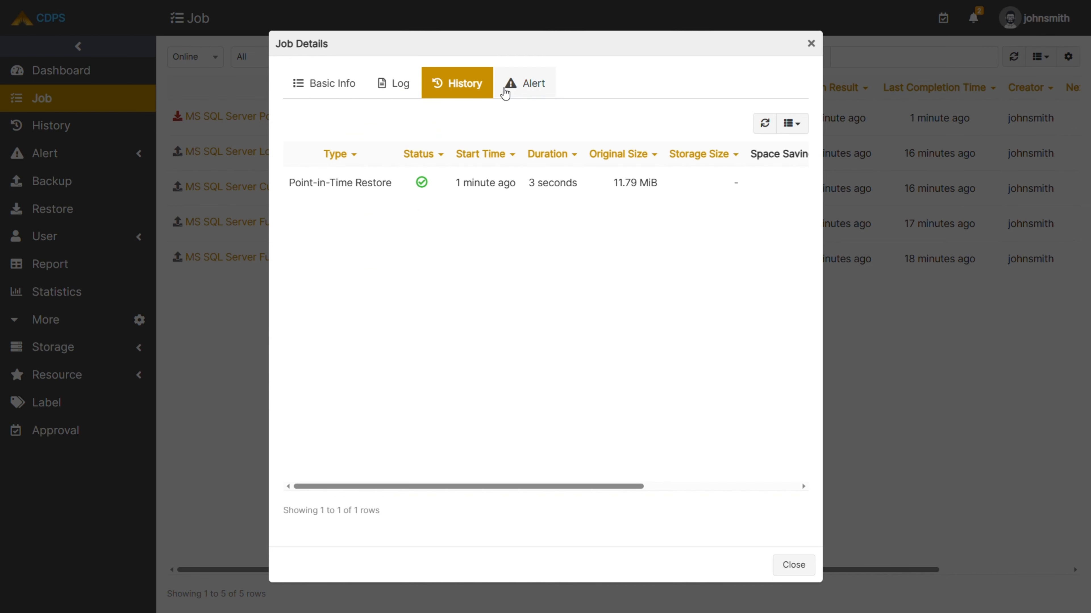
pyautogui.click(516, 91)
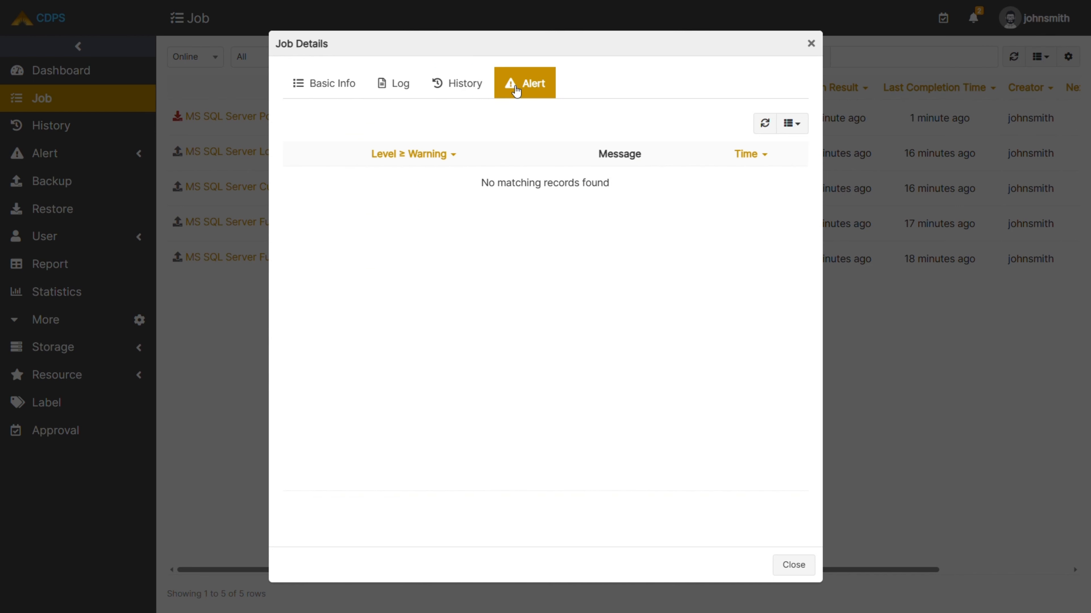
pyautogui.click(810, 44)
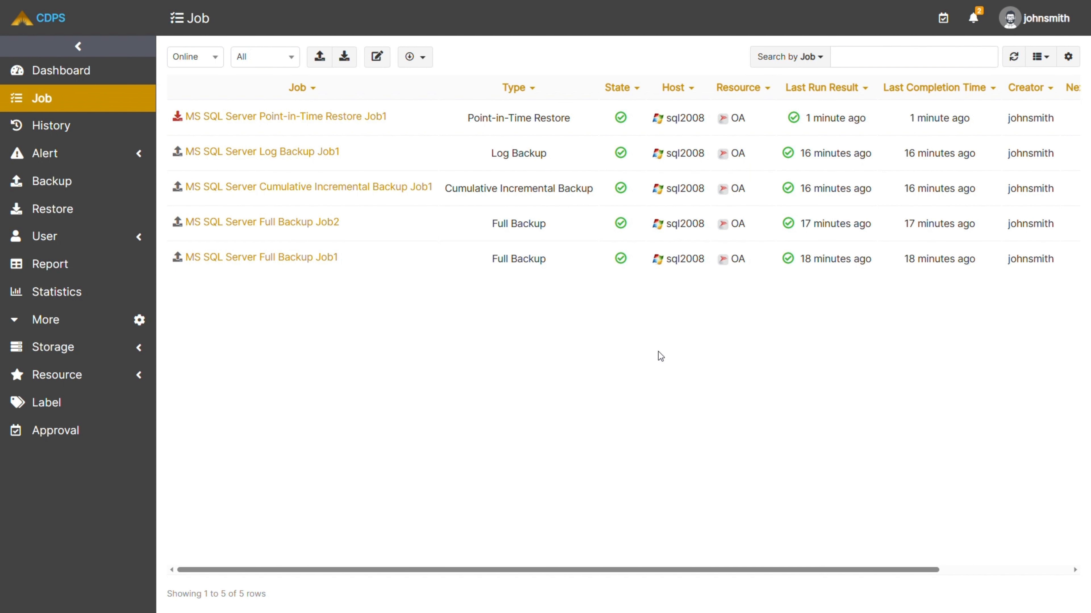